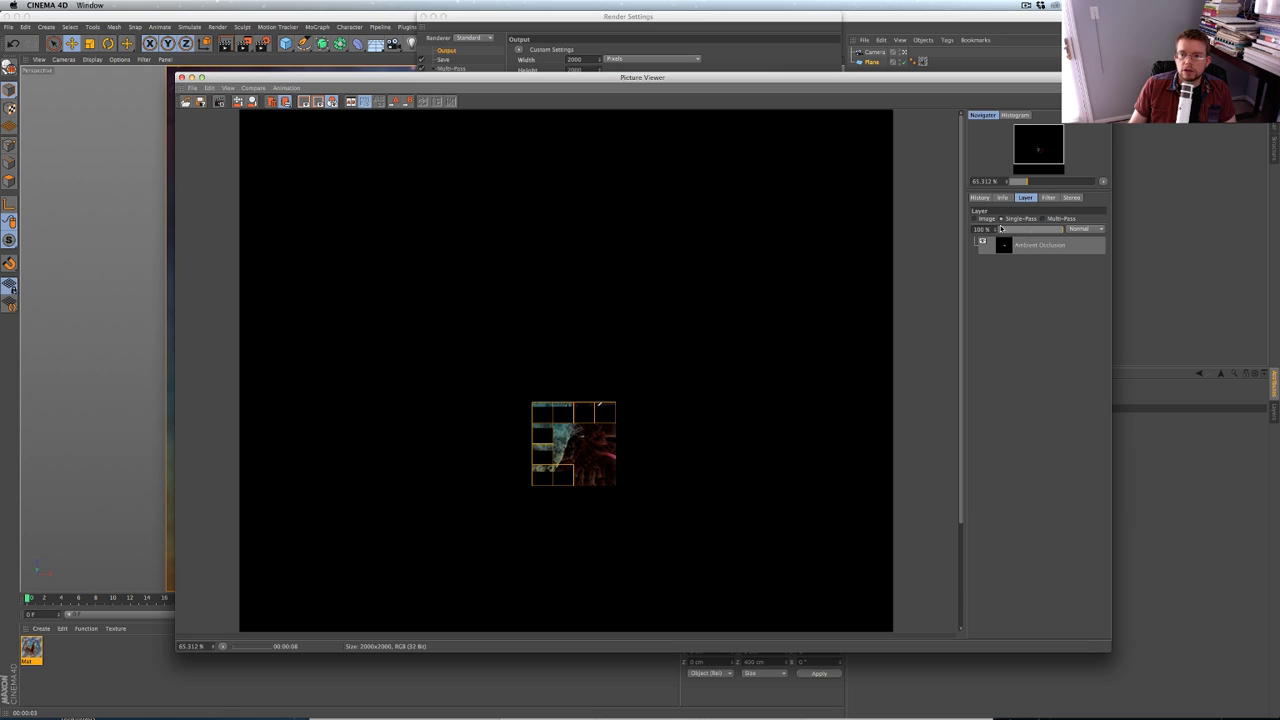
# Step: Inspect the multi-pass ambient occlusion layer of the running render up close, and return to the full image view
pyautogui.click(1043, 218)
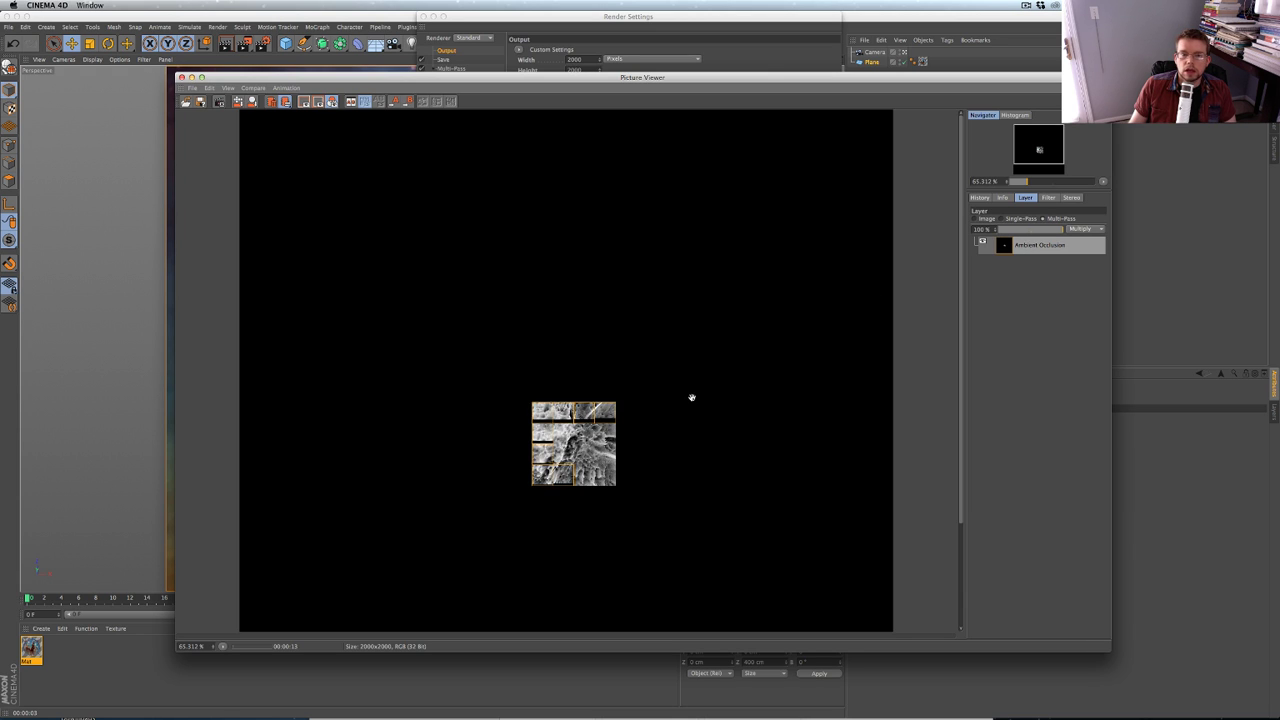
pyautogui.scroll(1, 617, 405)
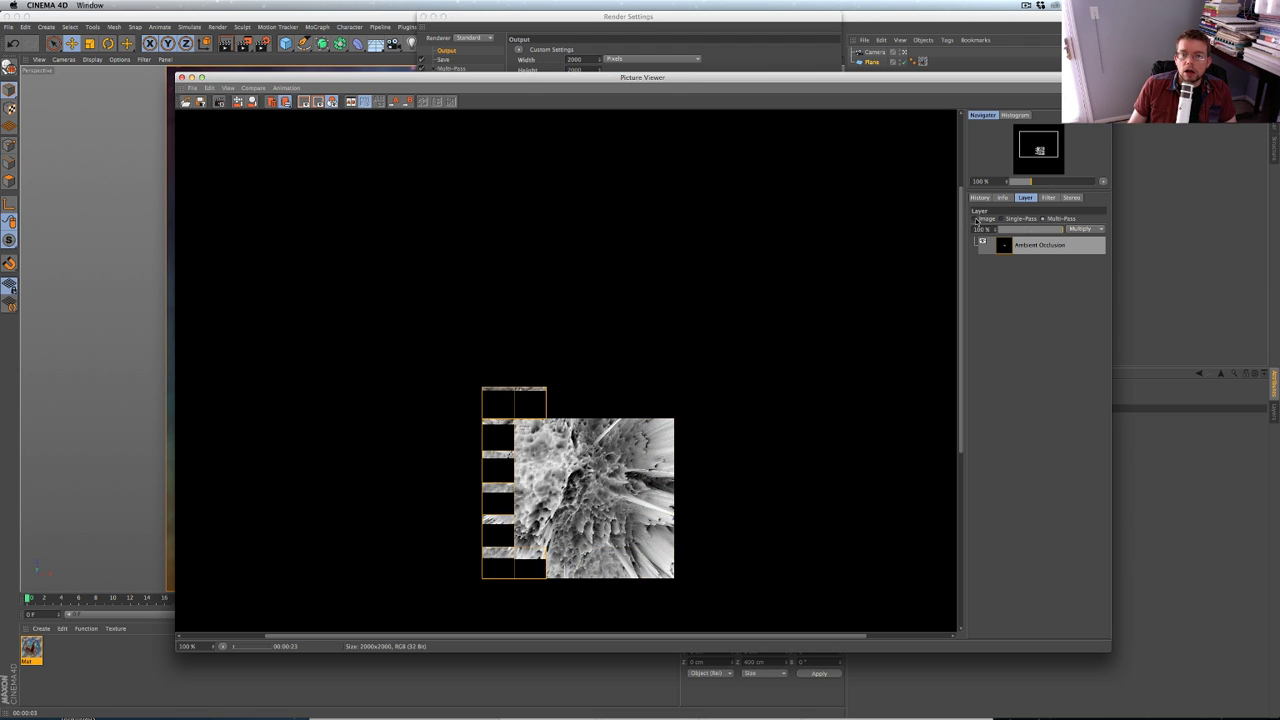
pyautogui.scroll(-3, 657, 381)
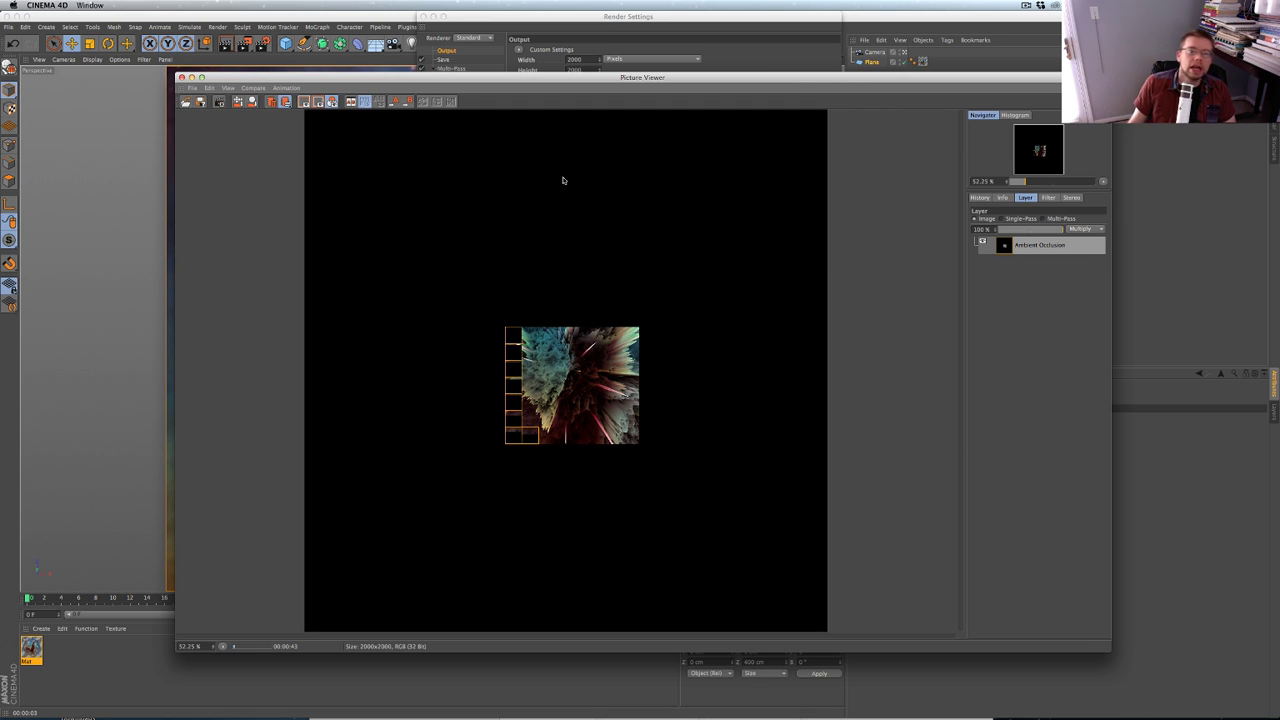
# Step: Start a new empty project, and dock the Picture Viewer as a tab beside the perspective view
pyautogui.moveTo(492, 79); pyautogui.dragTo(648, 235)
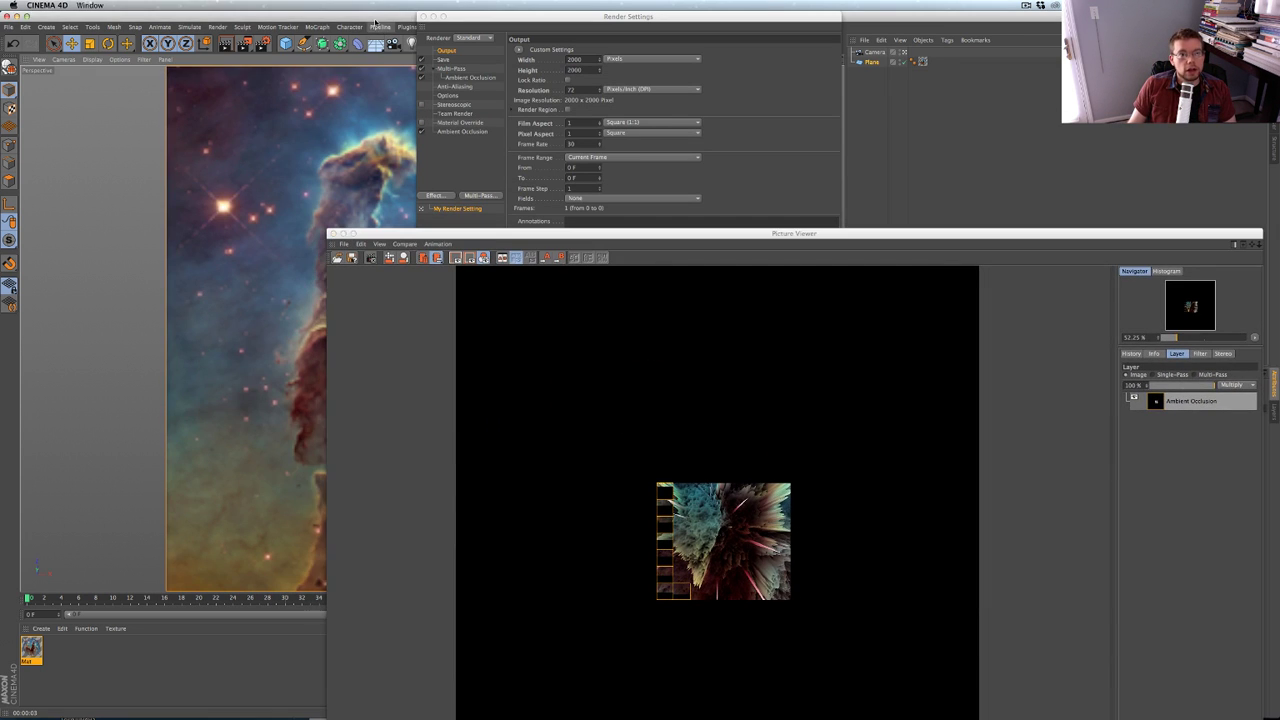
pyautogui.click(423, 16)
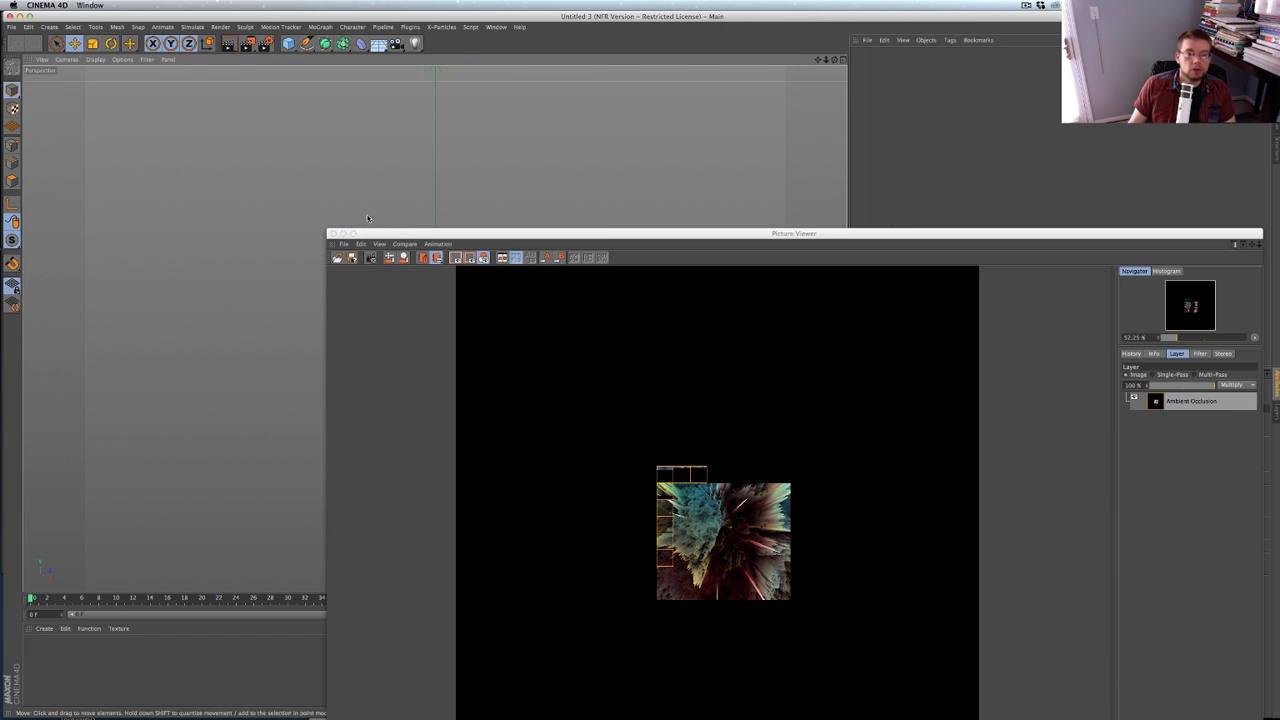
pyautogui.moveTo(403, 234); pyautogui.dragTo(56, 80)
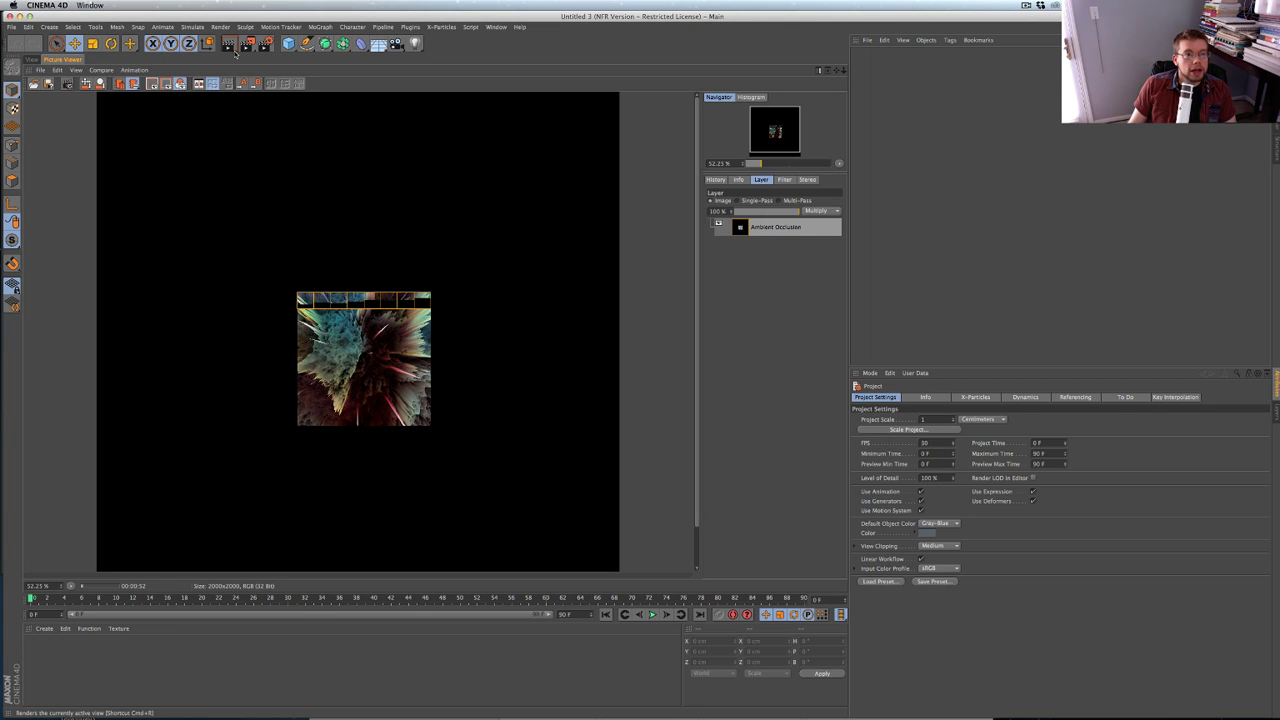
pyautogui.click(32, 59)
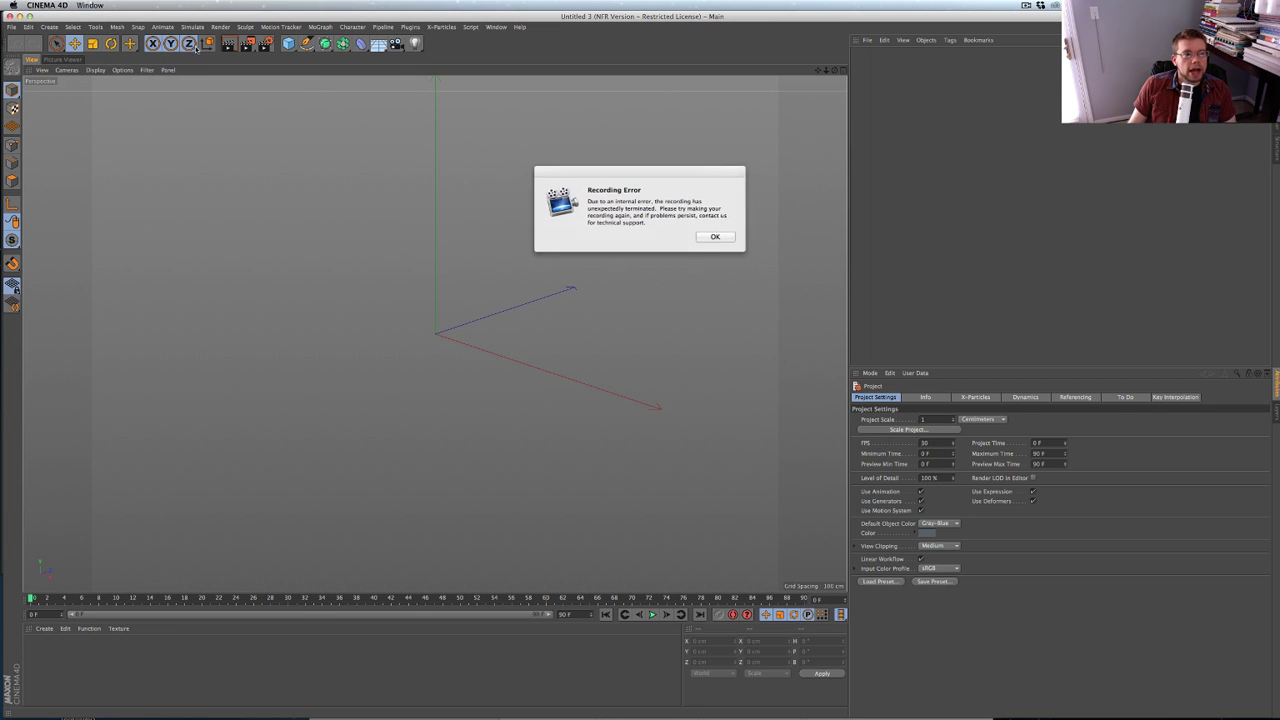
pyautogui.click(719, 239)
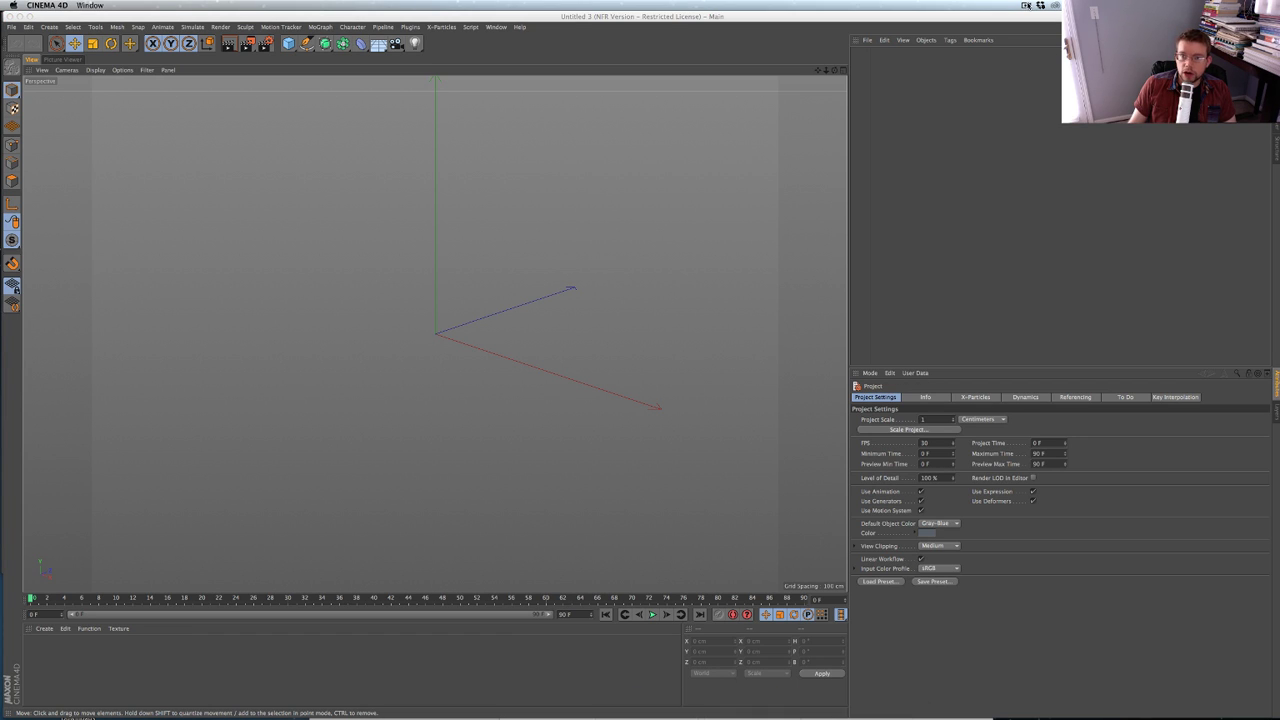
pyautogui.click(1026, 6)
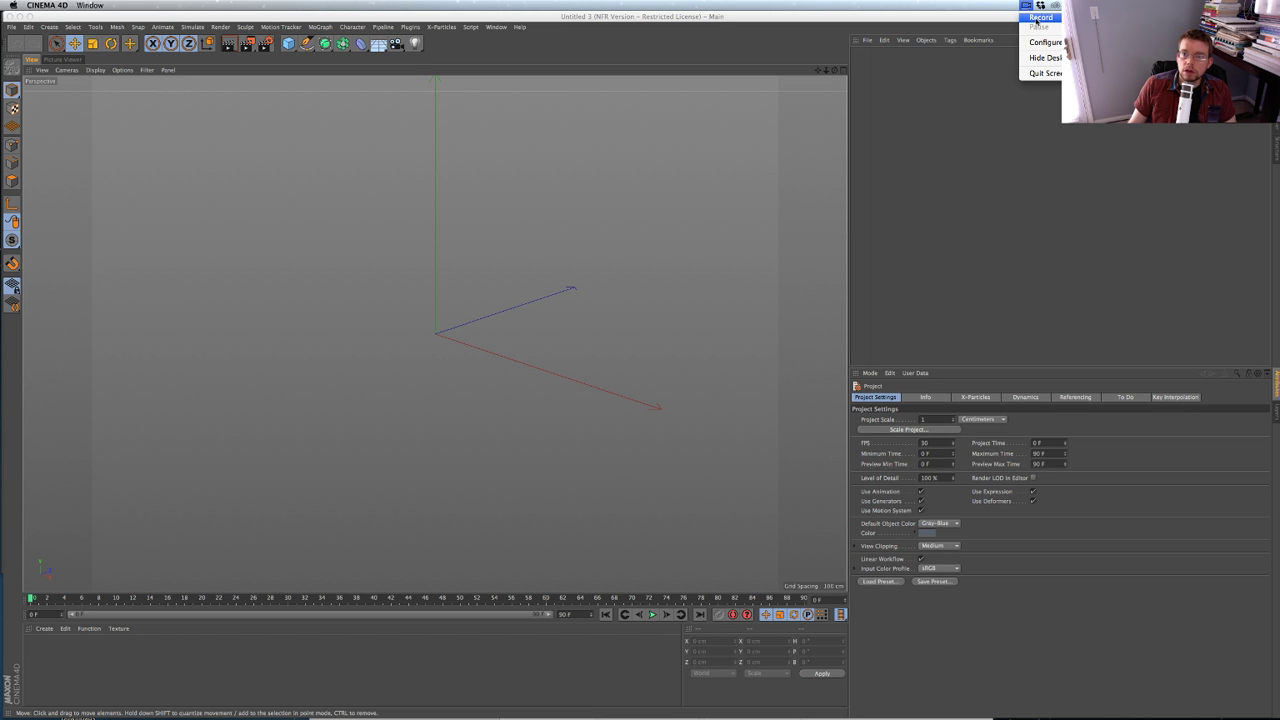
pyautogui.click(1040, 18)
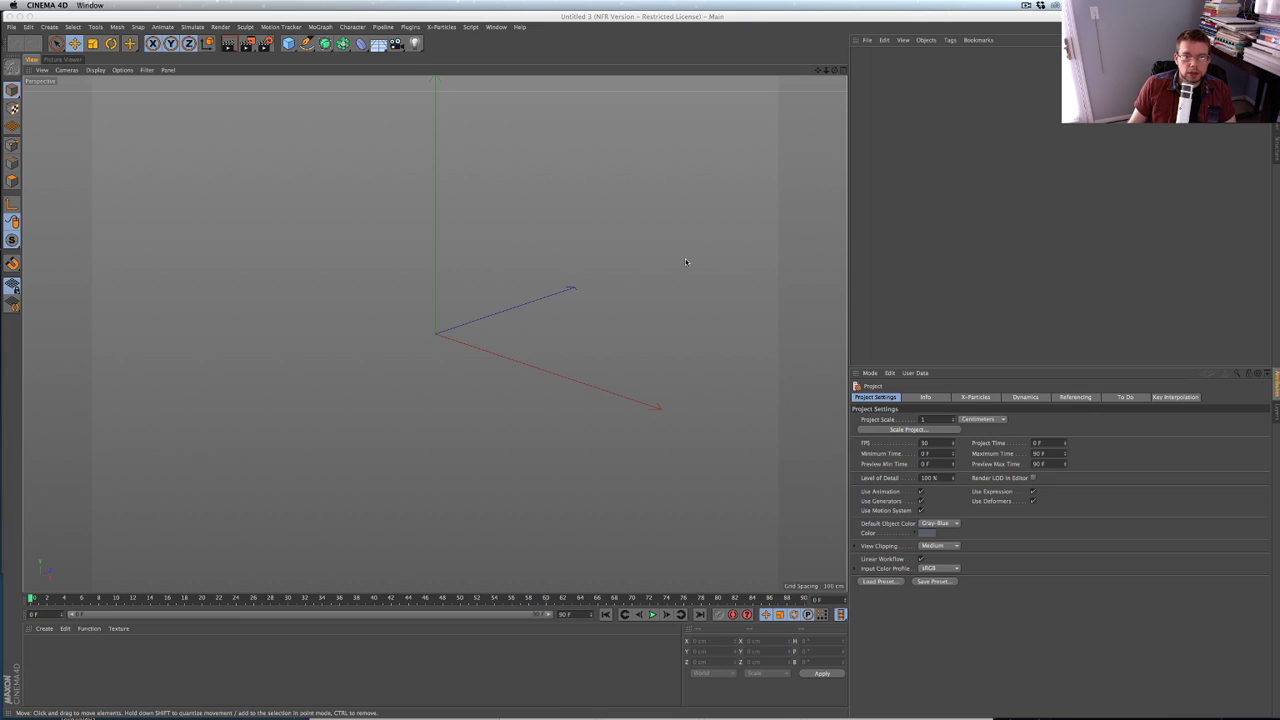
pyautogui.click(1026, 6)
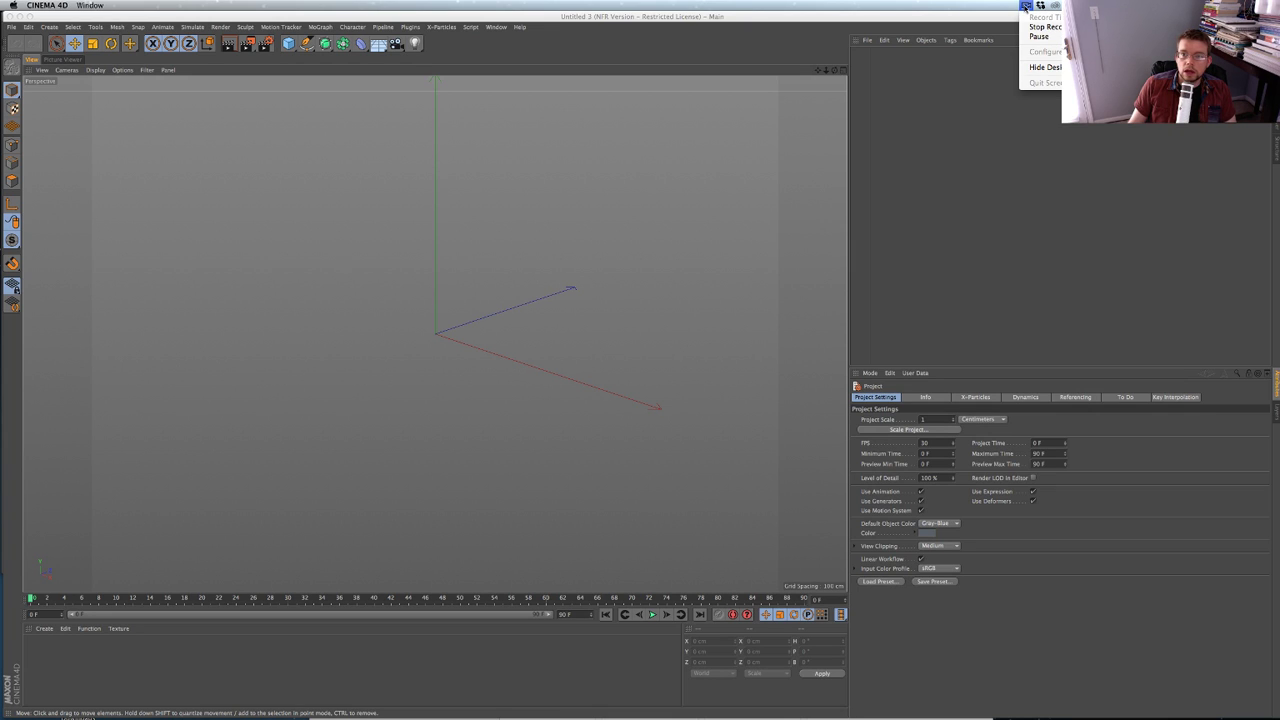
pyautogui.click(982, 23)
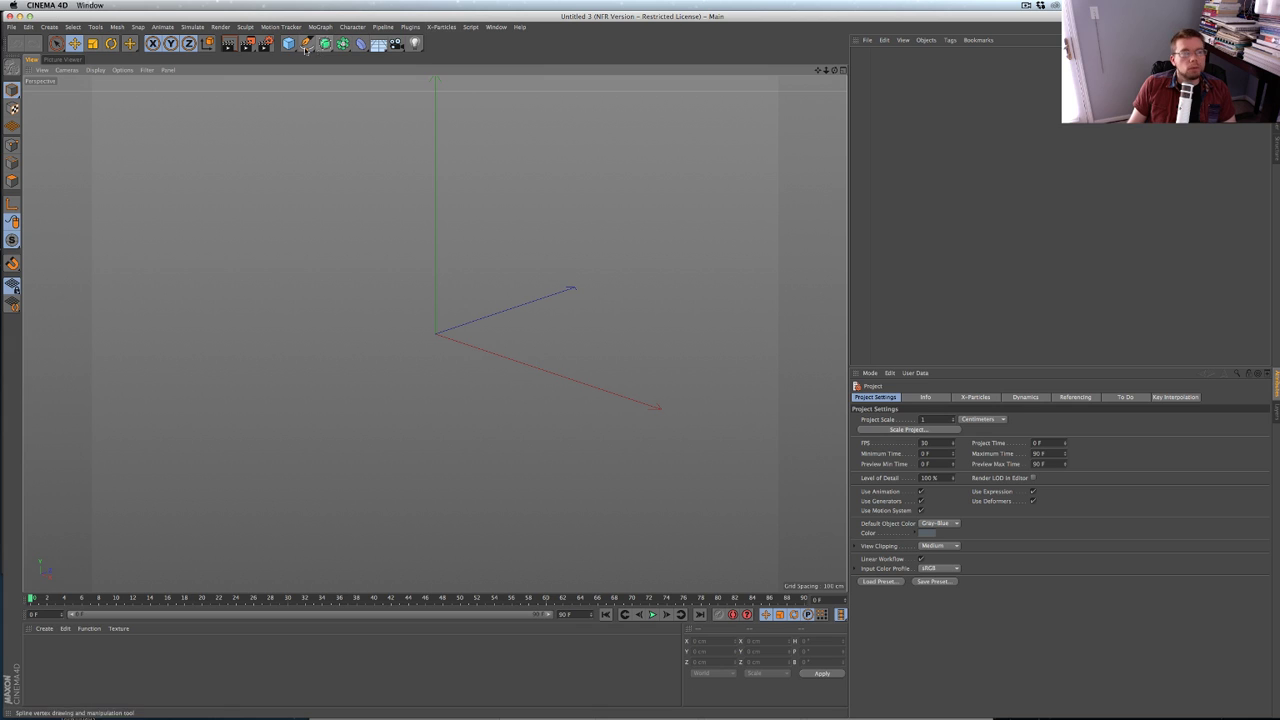
# Step: Add a plane object and set its width and height segments to 1
pyautogui.click(288, 43)
pyautogui.click(375, 78)
pyautogui.keyDown('alt'); pyautogui.moveTo(506, 243); pyautogui.dragTo(522, 310); pyautogui.keyUp('alt')
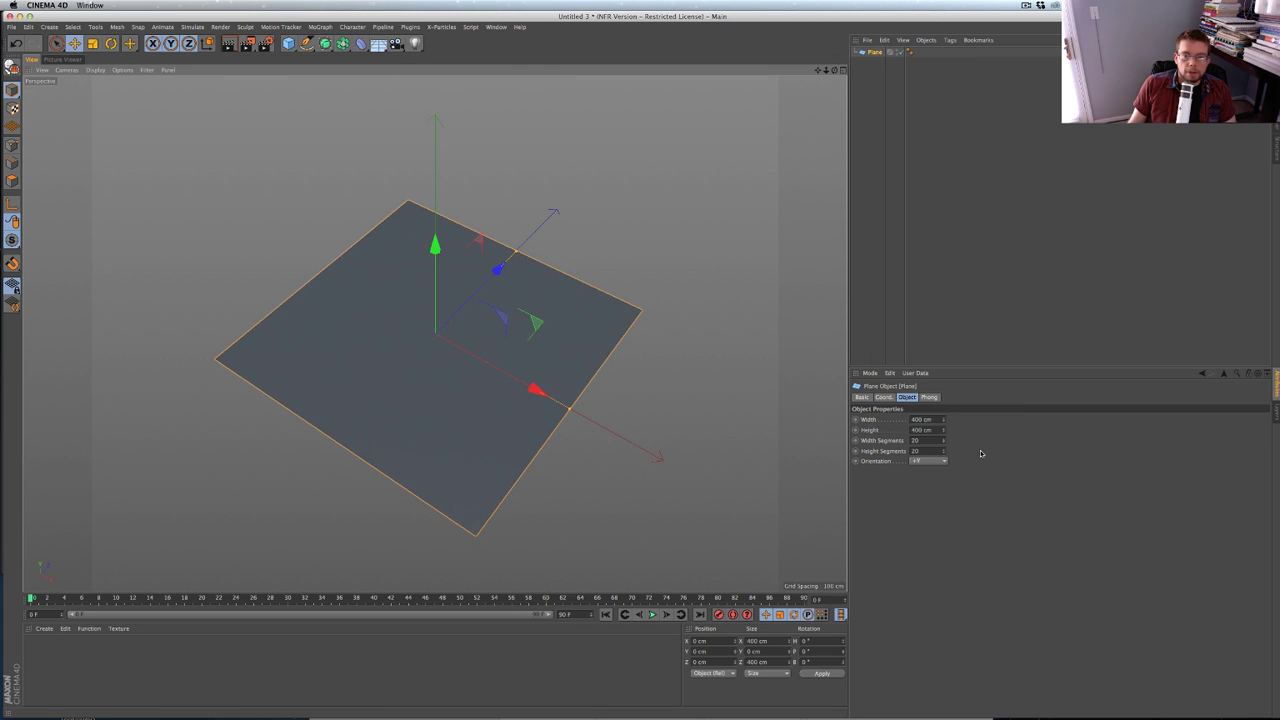
pyautogui.click(934, 442)
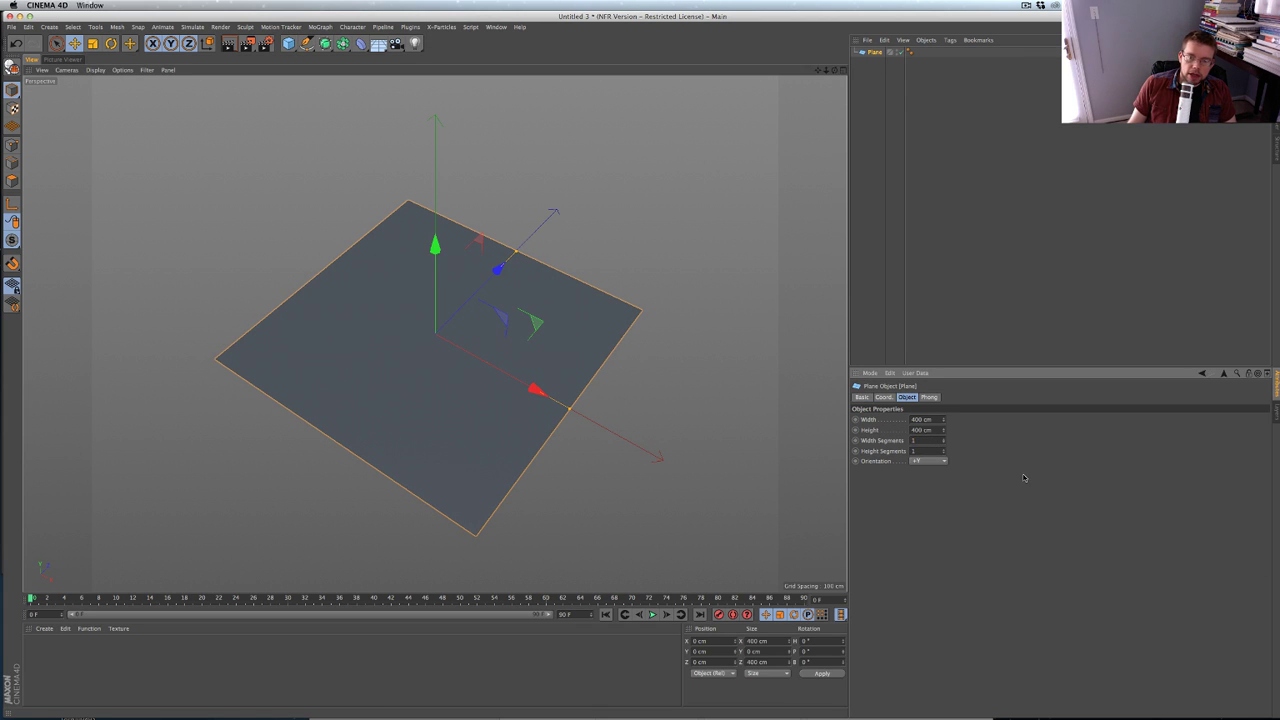
# Step: Make the plane editable and select its single polygon in polygon mode
pyautogui.press('c')
pyautogui.keyDown('alt'); pyautogui.moveTo(637, 229); pyautogui.dragTo(650, 260); pyautogui.keyUp('alt')
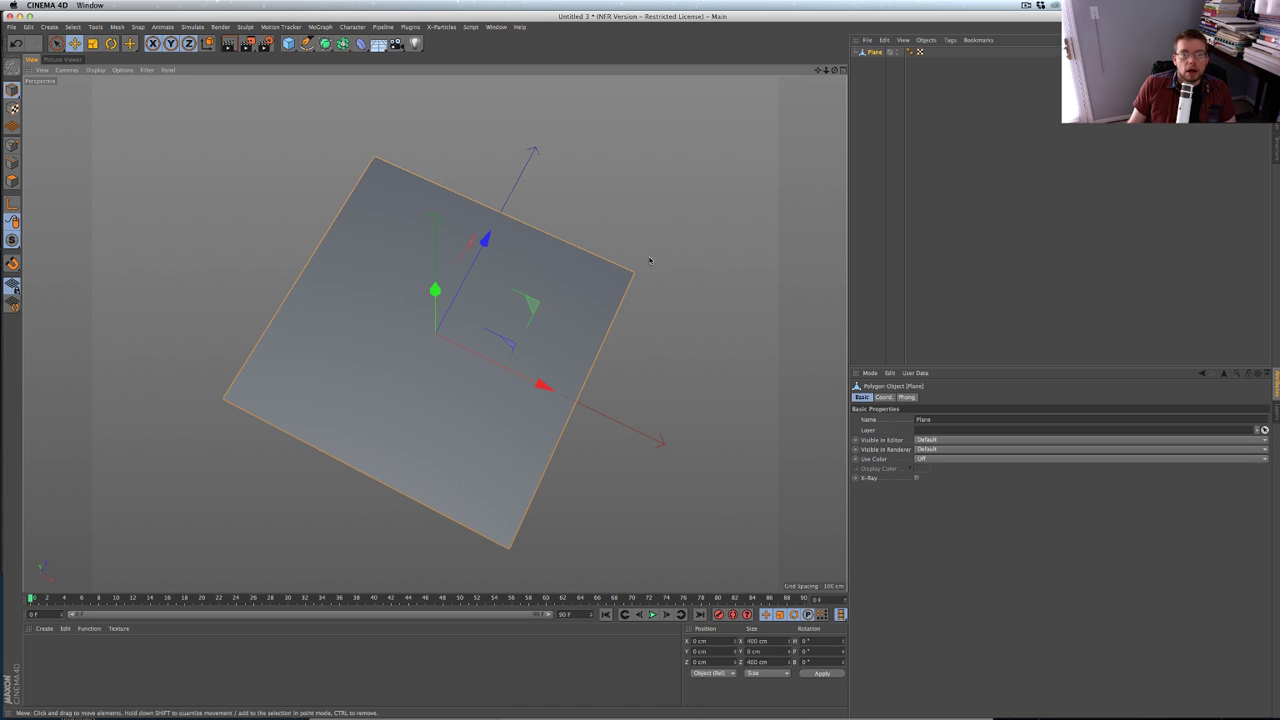
pyautogui.click(12, 181)
pyautogui.keyDown('alt'); pyautogui.moveTo(314, 277); pyautogui.dragTo(391, 248); pyautogui.keyUp('alt')
pyautogui.click(545, 240)
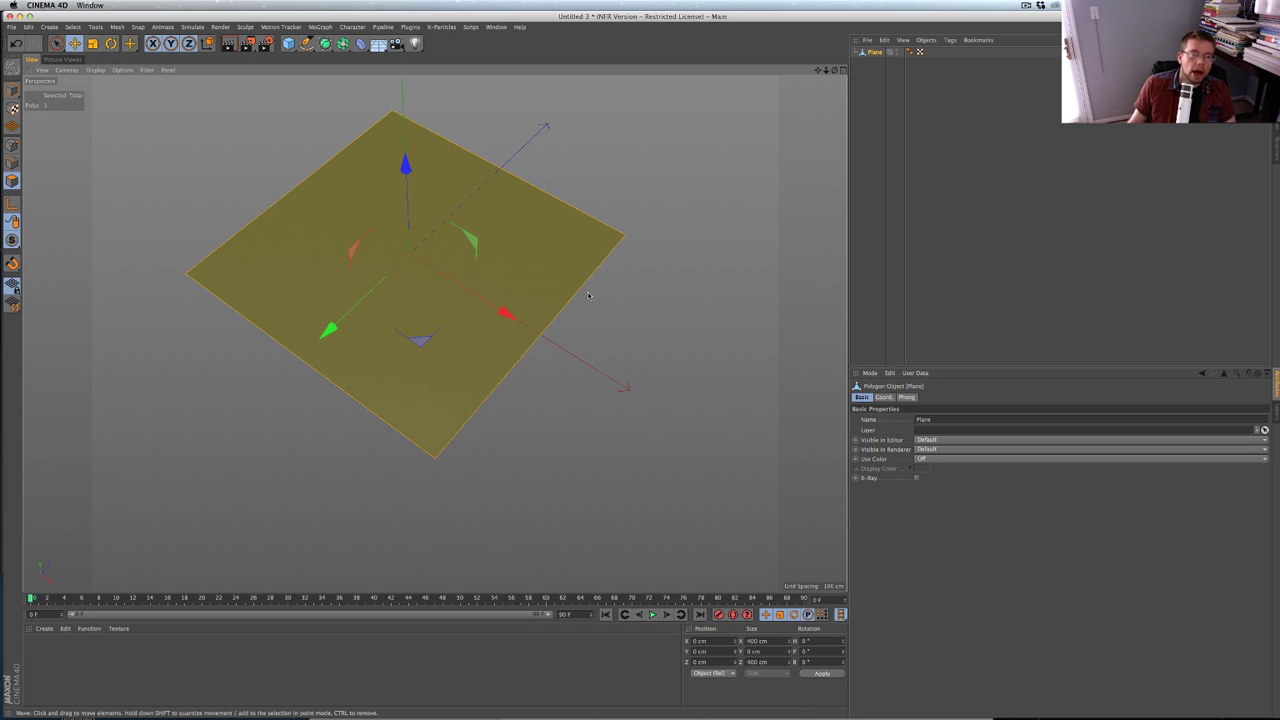
pyautogui.click(580, 298)
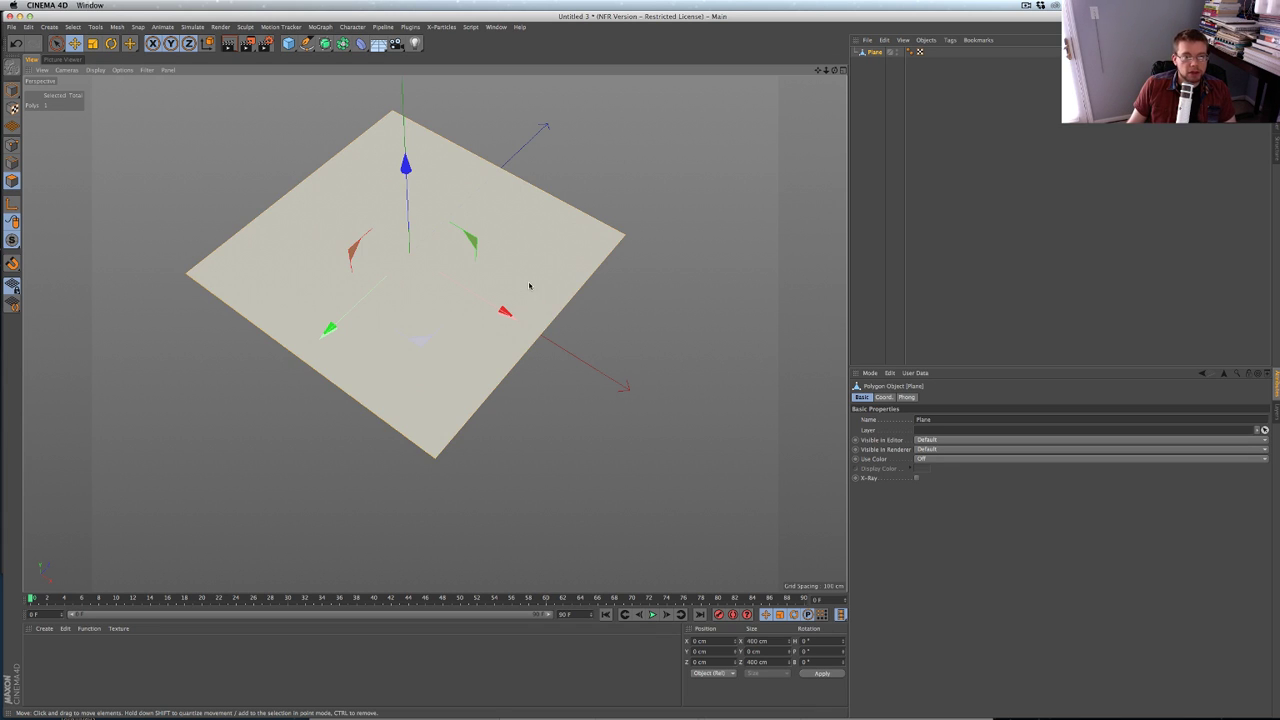
# Step: Subdivide the selected polygon once and clear the polygon selection
pyautogui.rightClick(529, 286)
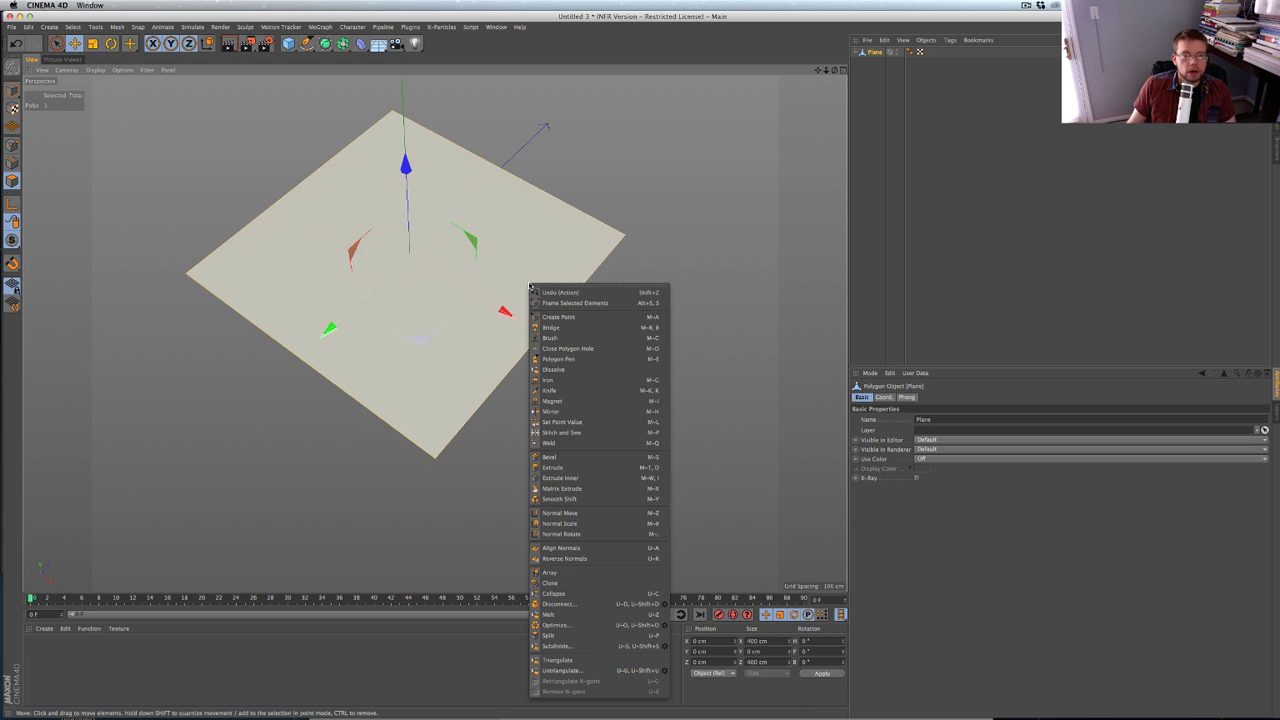
pyautogui.click(636, 646)
pyautogui.keyDown('shift'); pyautogui.click(478, 358); pyautogui.keyUp('shift')
pyautogui.click(571, 323)
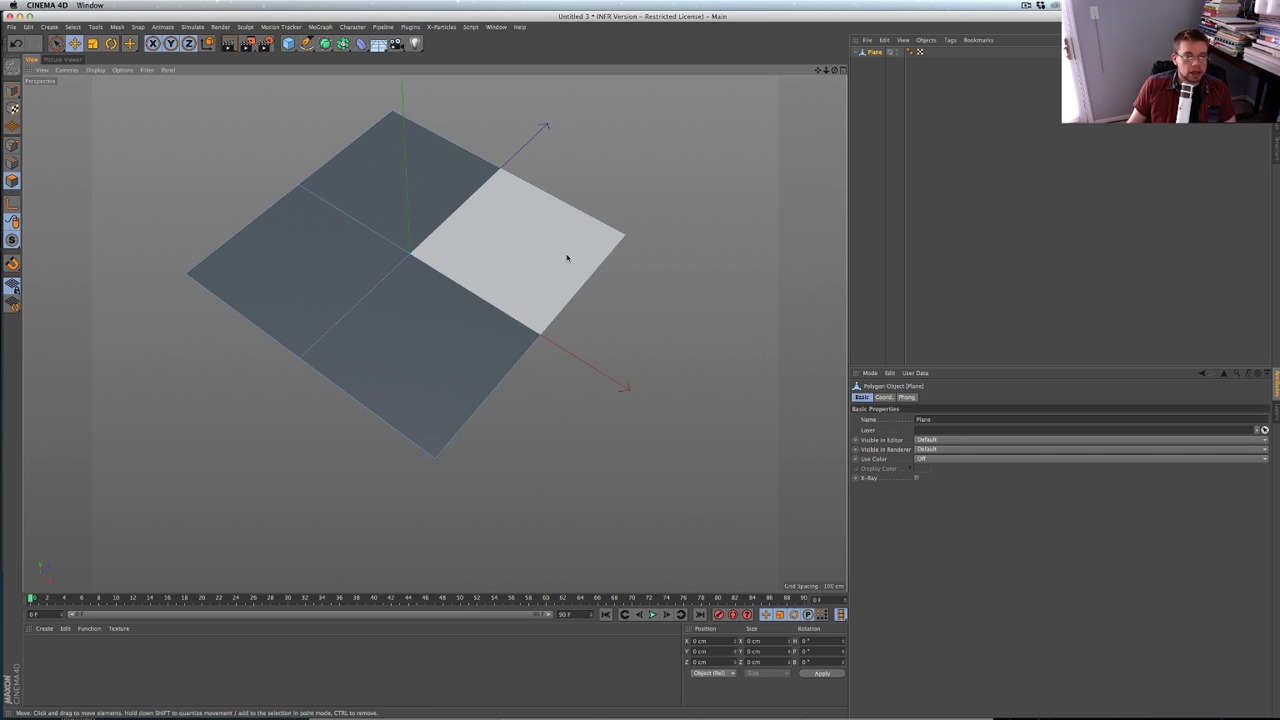
# Step: Select all of the plane's polygons and subdivide them into a 4 by 4 grid
pyautogui.hotkey('ctrl', 'a')
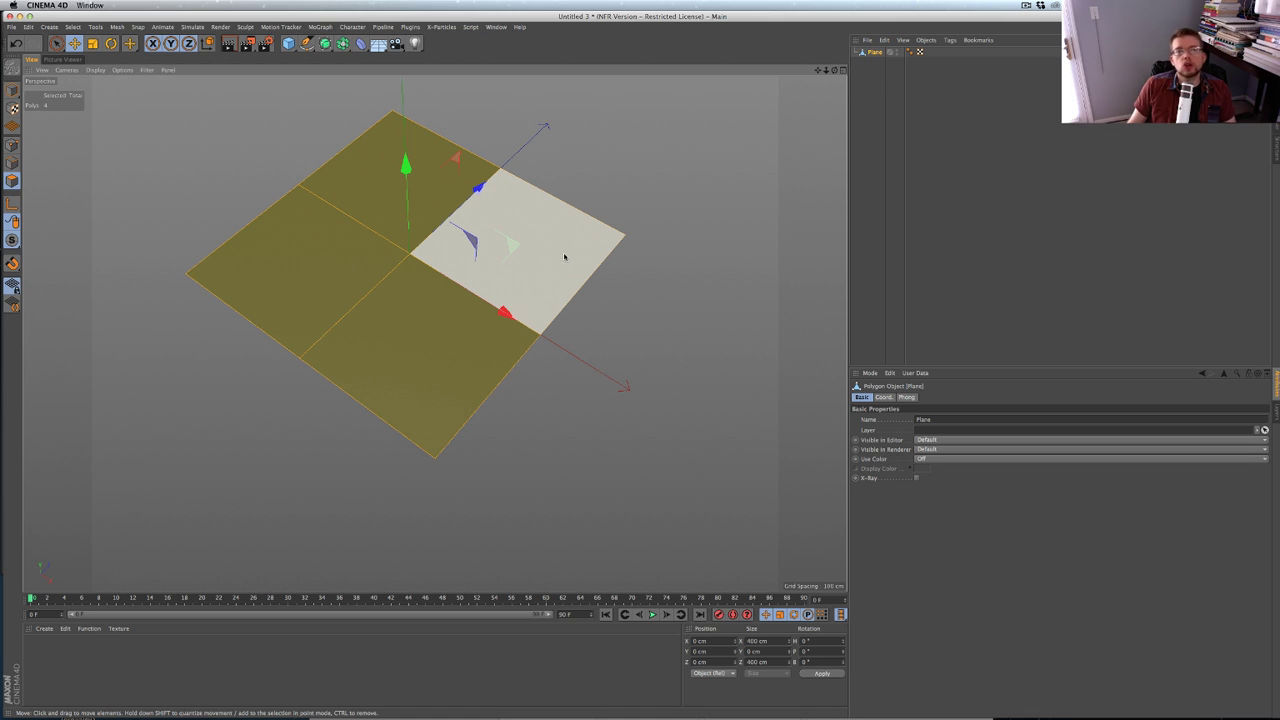
pyautogui.rightClick(564, 257)
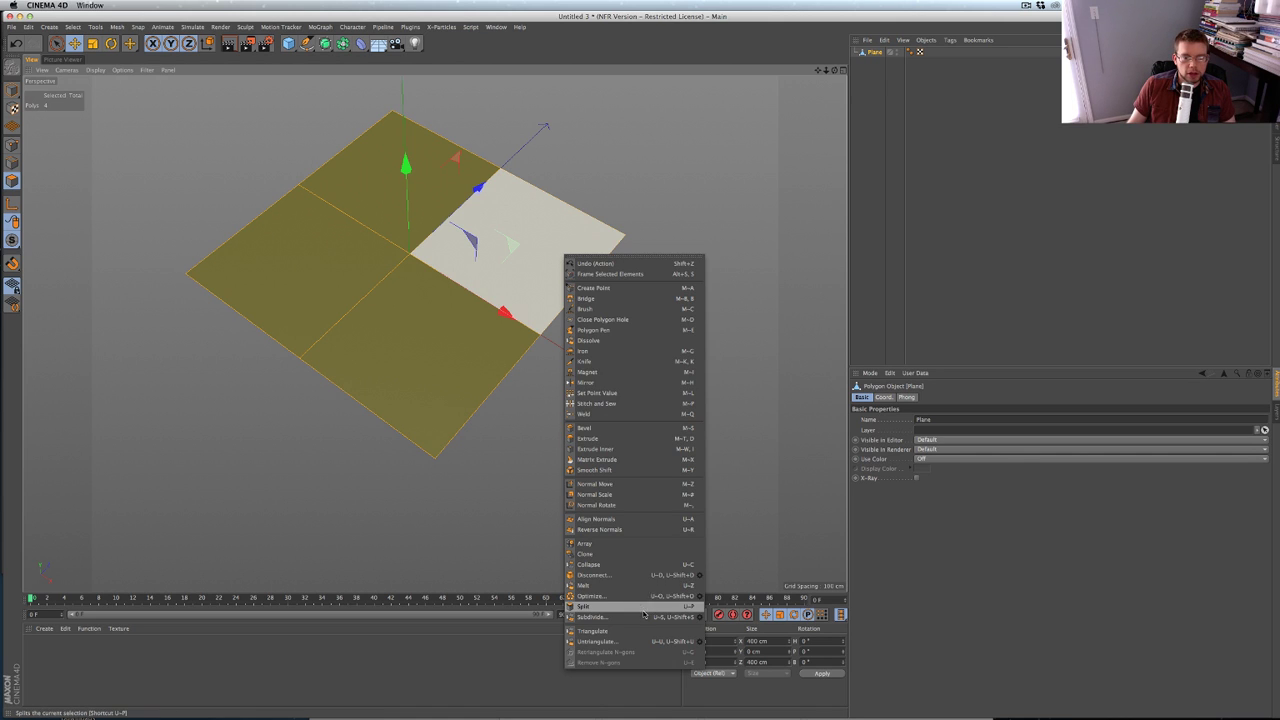
pyautogui.click(648, 617)
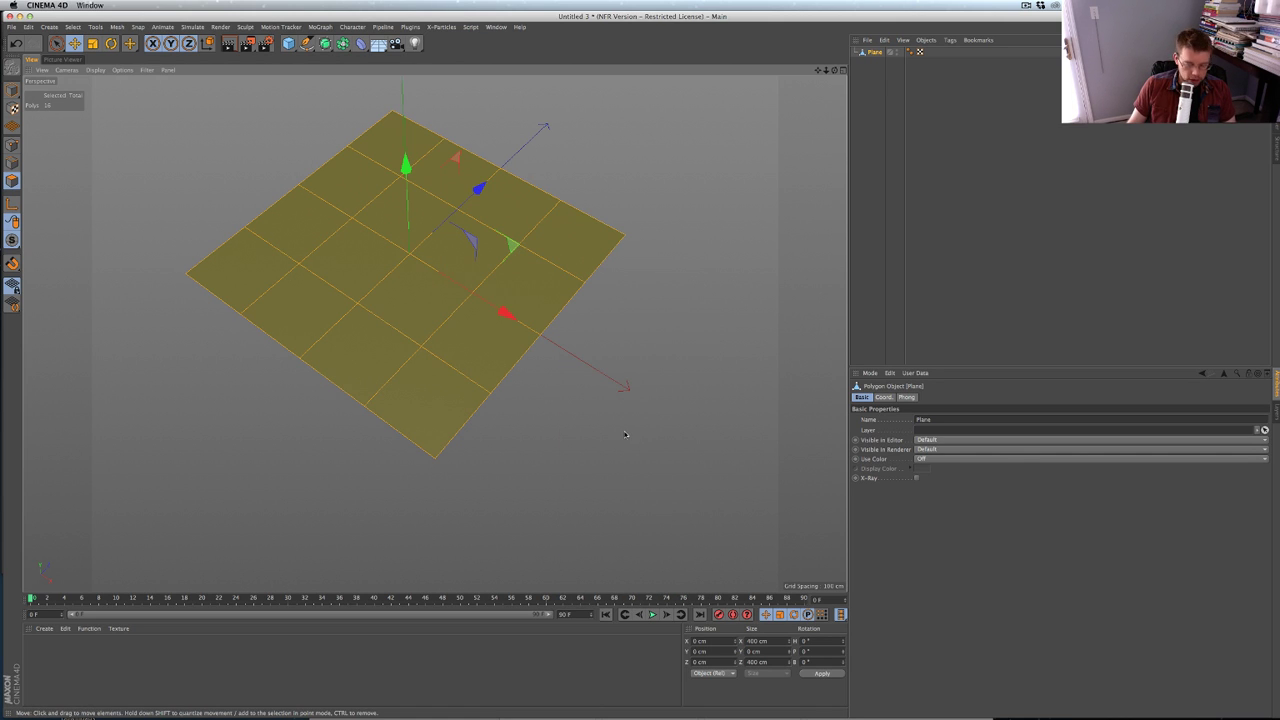
# Step: Subdivide the plane's polygons four more times to reach 4096 polygons
pyautogui.rightClick(557, 388)
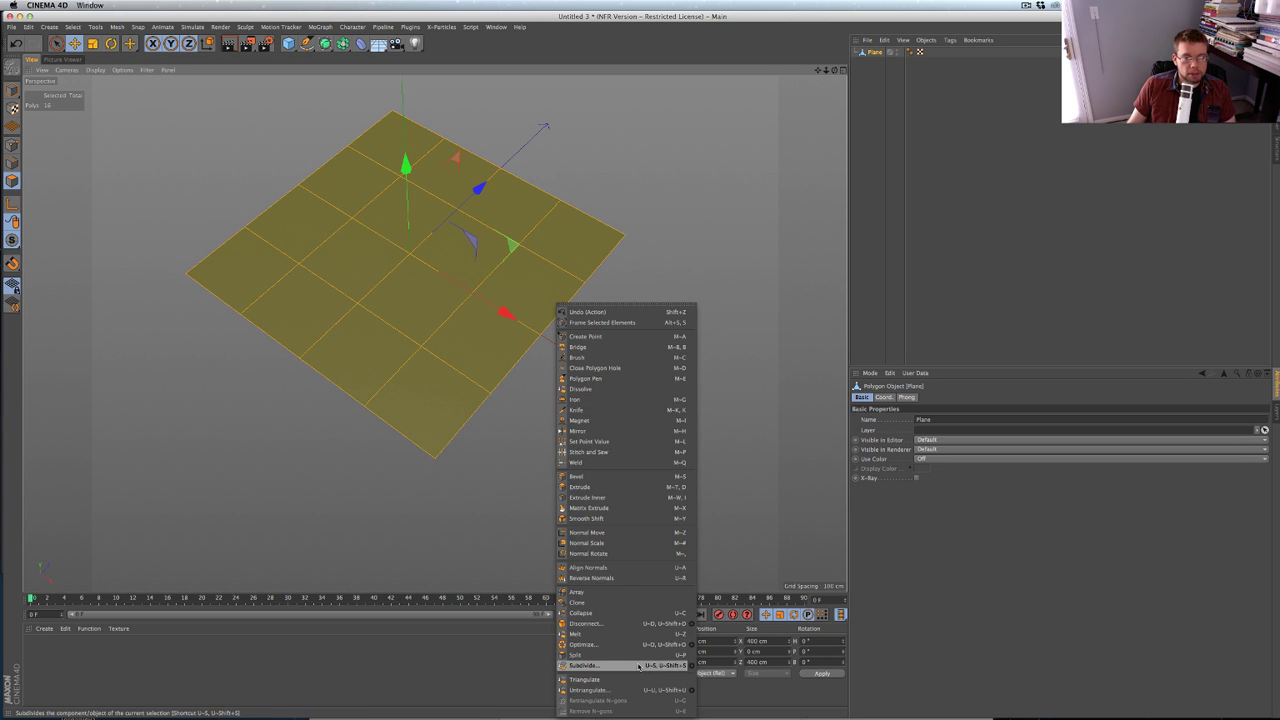
pyautogui.click(638, 666)
pyautogui.click(458, 395)
pyautogui.rightClick(487, 390)
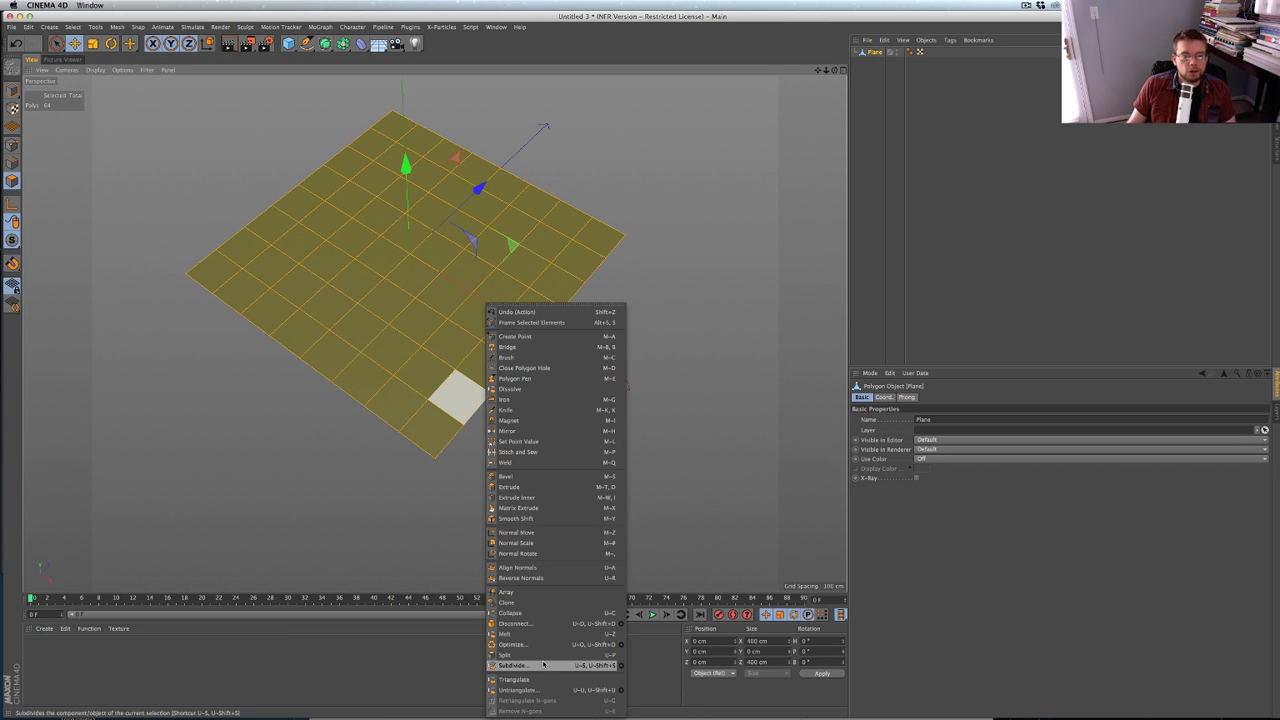
pyautogui.click(543, 665)
pyautogui.rightClick(470, 444)
pyautogui.click(540, 665)
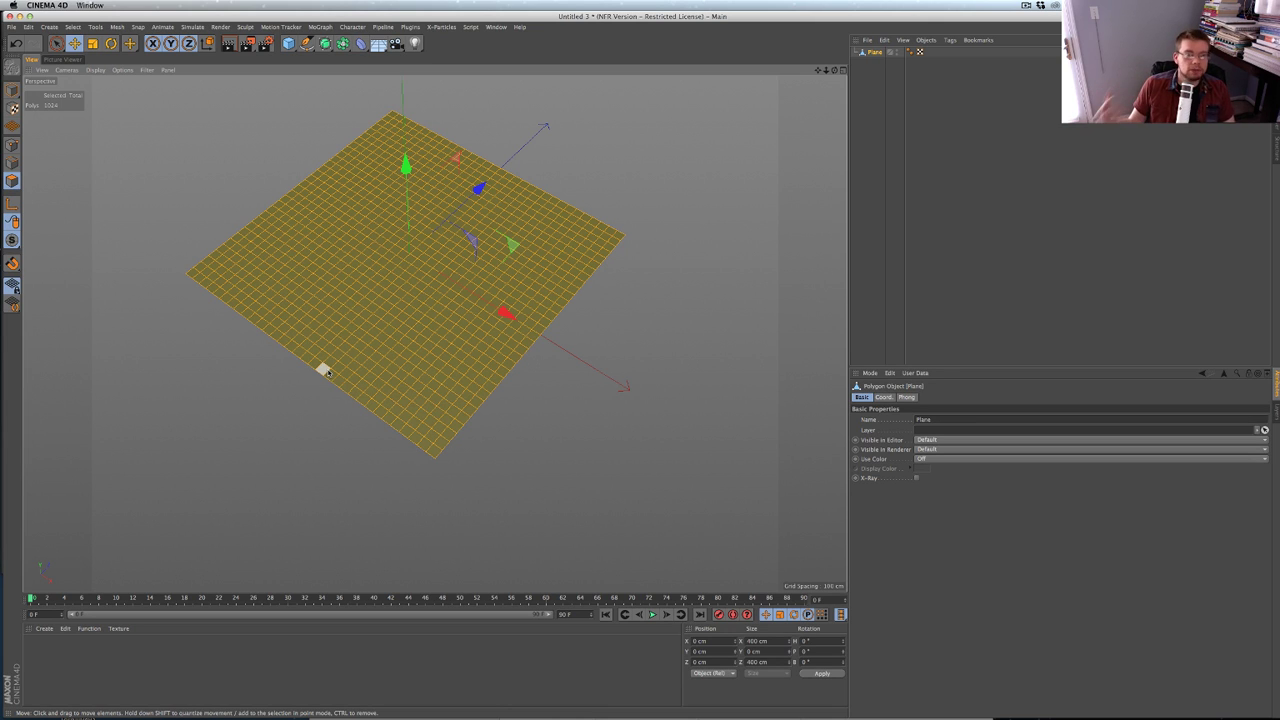
pyautogui.rightClick(433, 326)
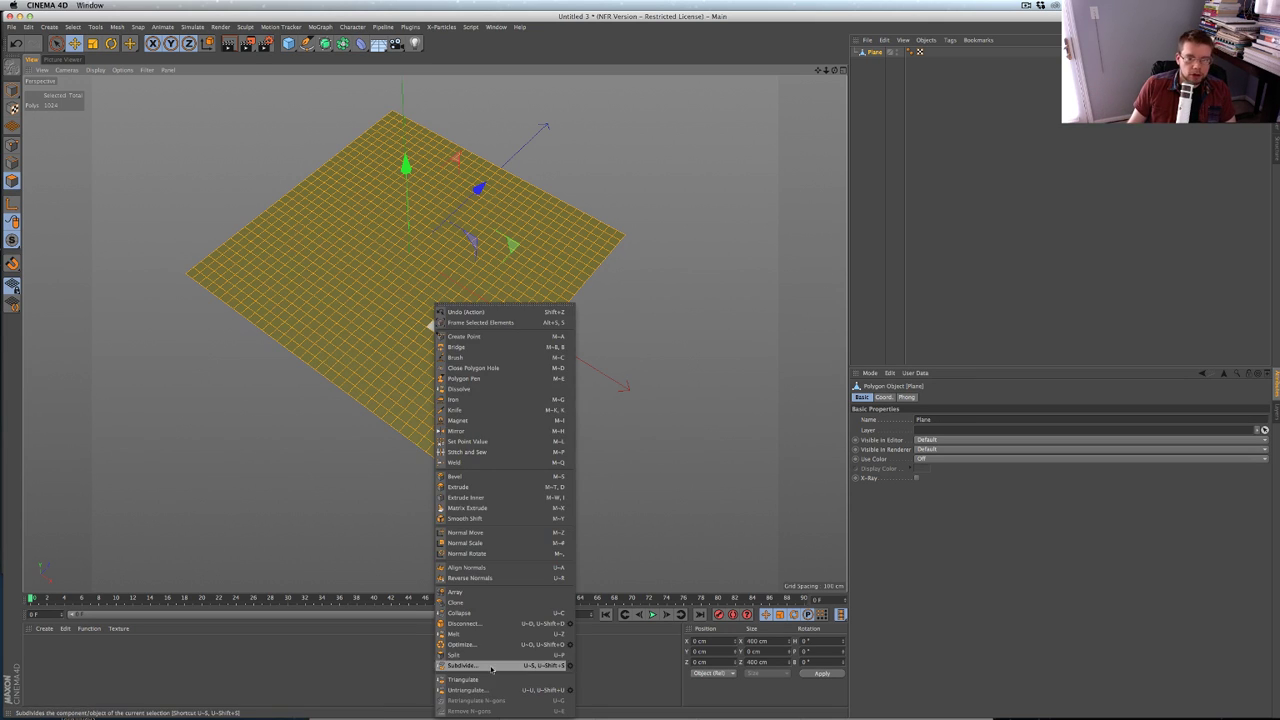
pyautogui.click(490, 668)
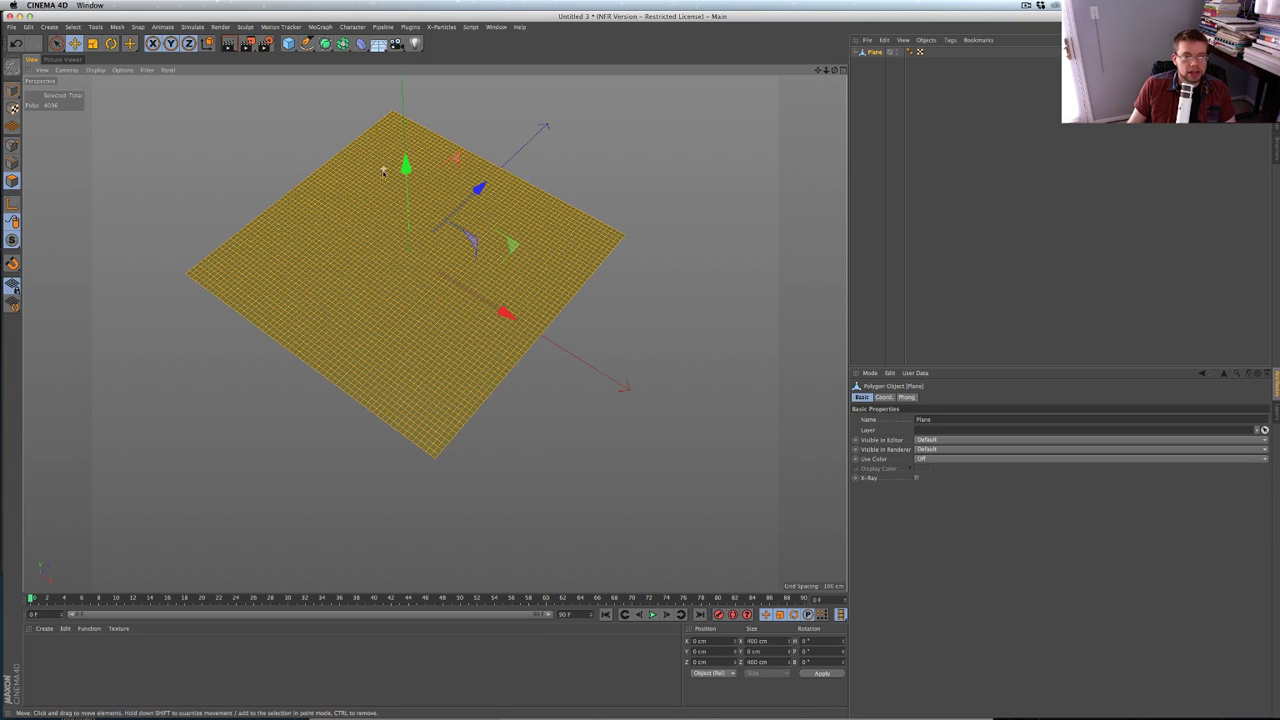
# Step: Close the untitled plane project and bring up the running render of Pillars.c4d
pyautogui.press('super+w')
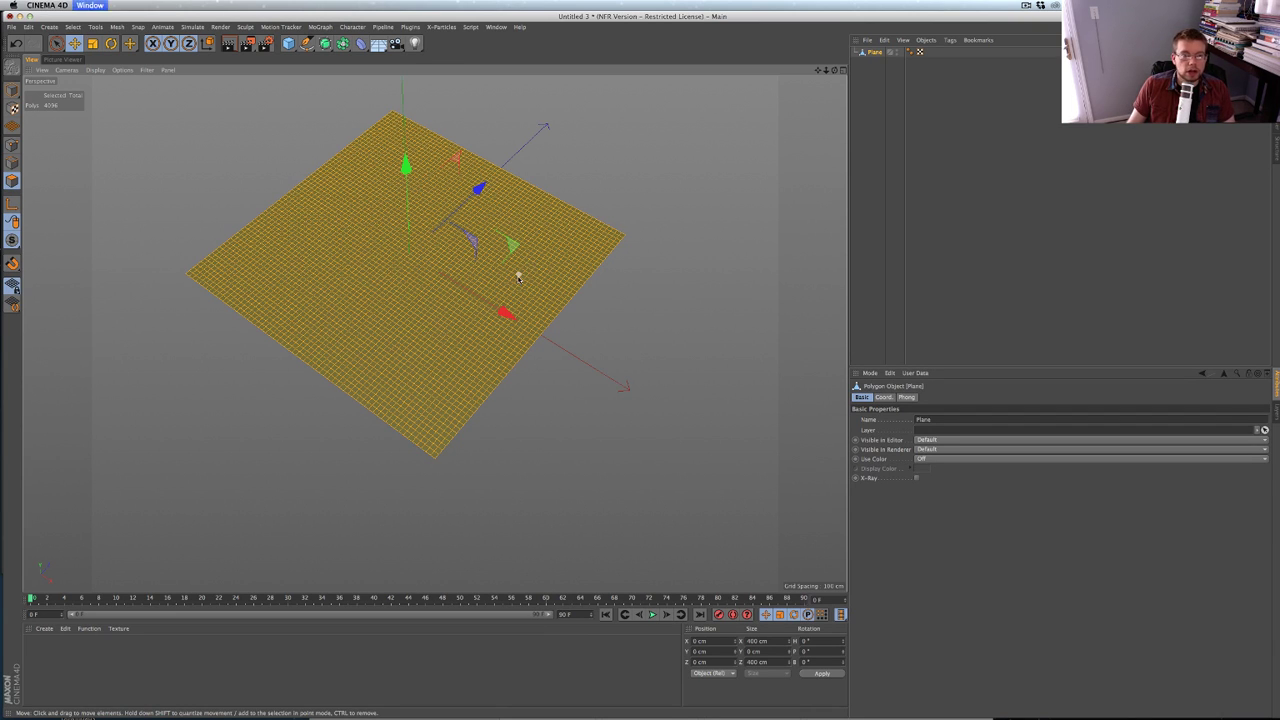
pyautogui.click(586, 236)
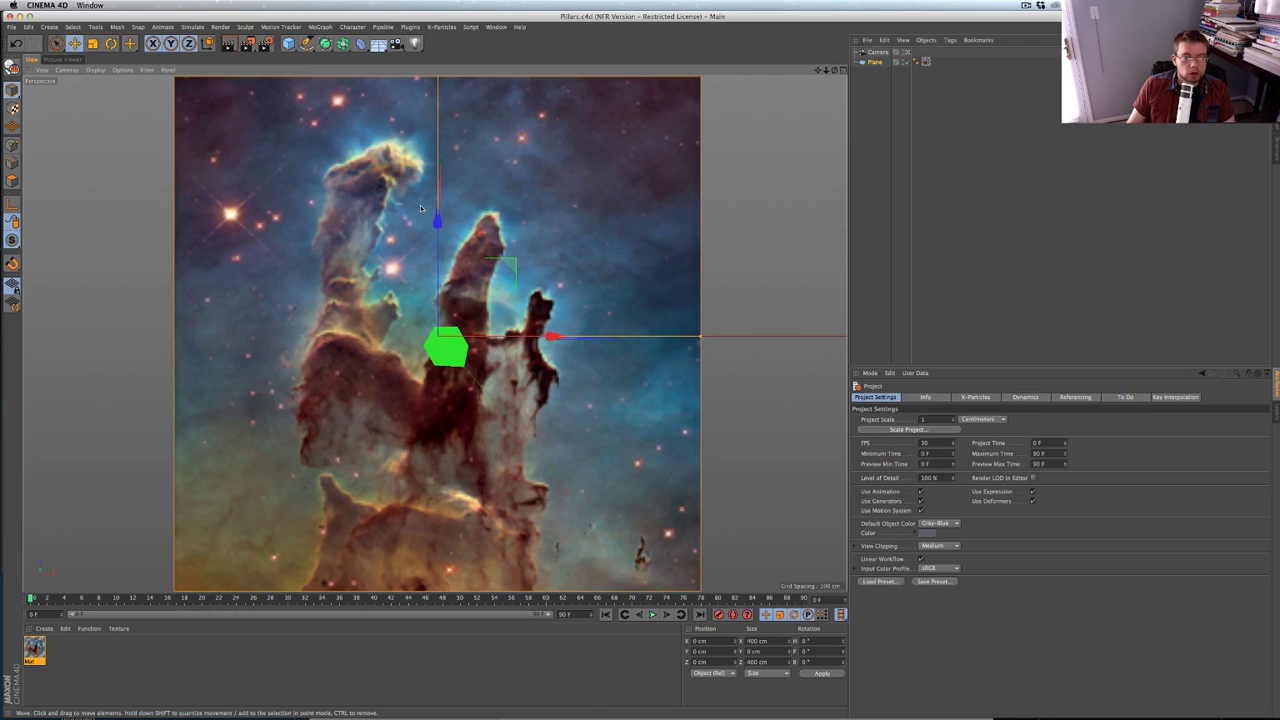
pyautogui.click(79, 61)
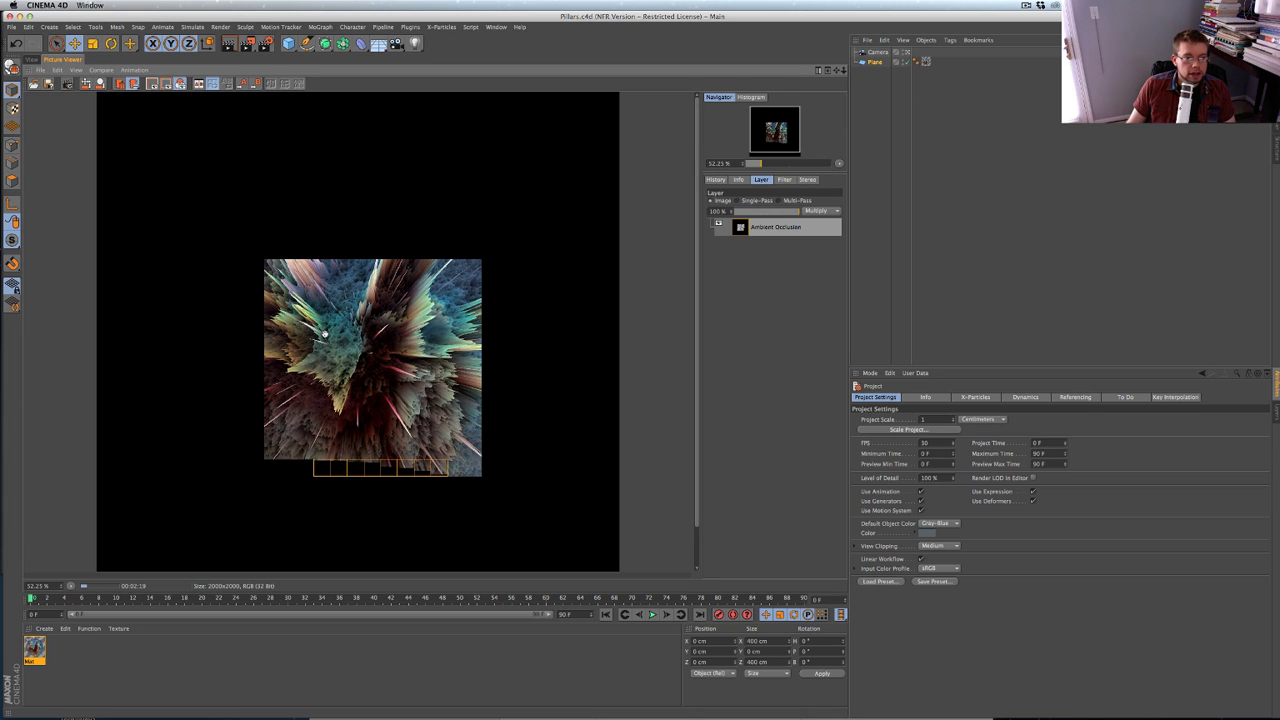
# Step: Compare the render's ambient occlusion single pass with the full image, and check the render output settings
pyautogui.click(738, 200)
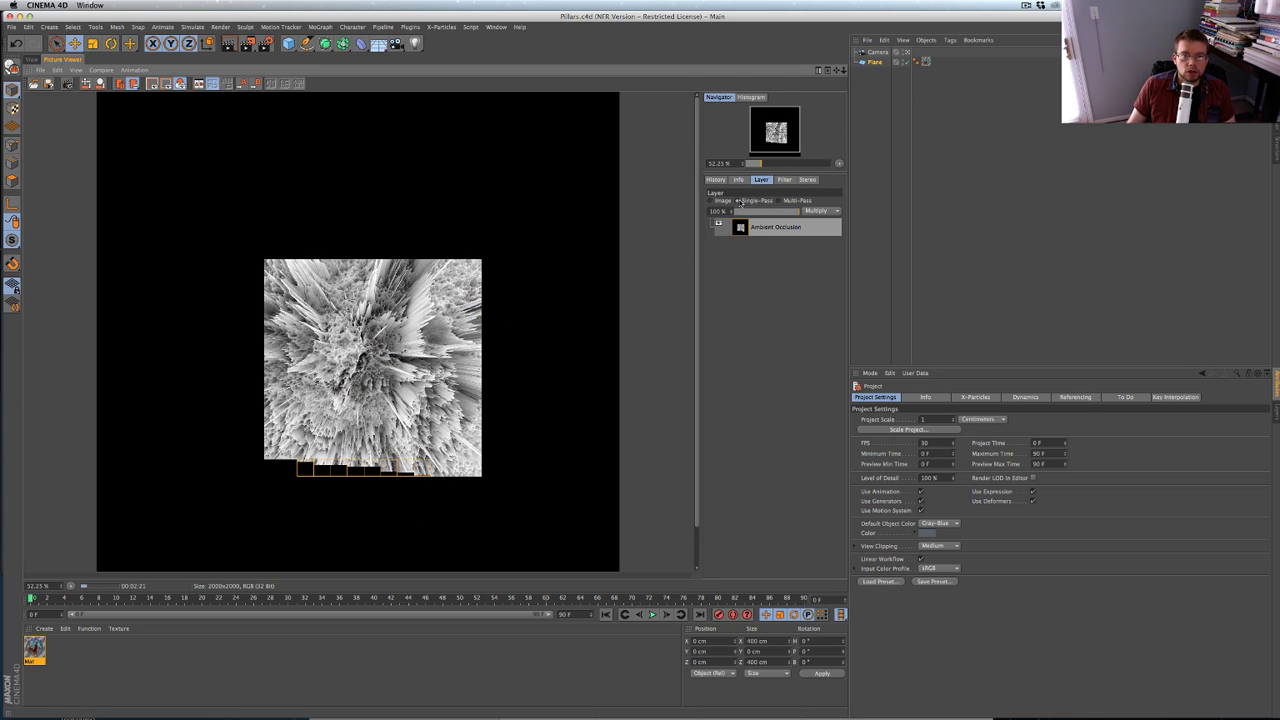
pyautogui.click(712, 200)
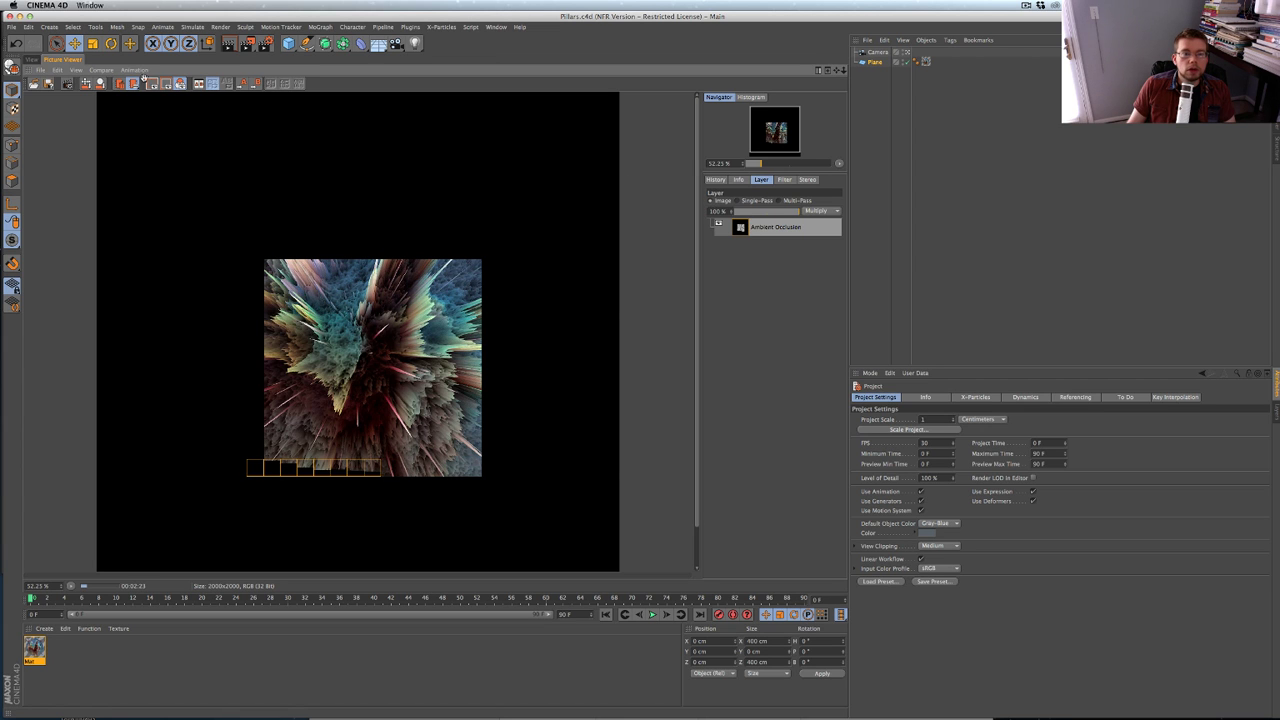
pyautogui.click(36, 60)
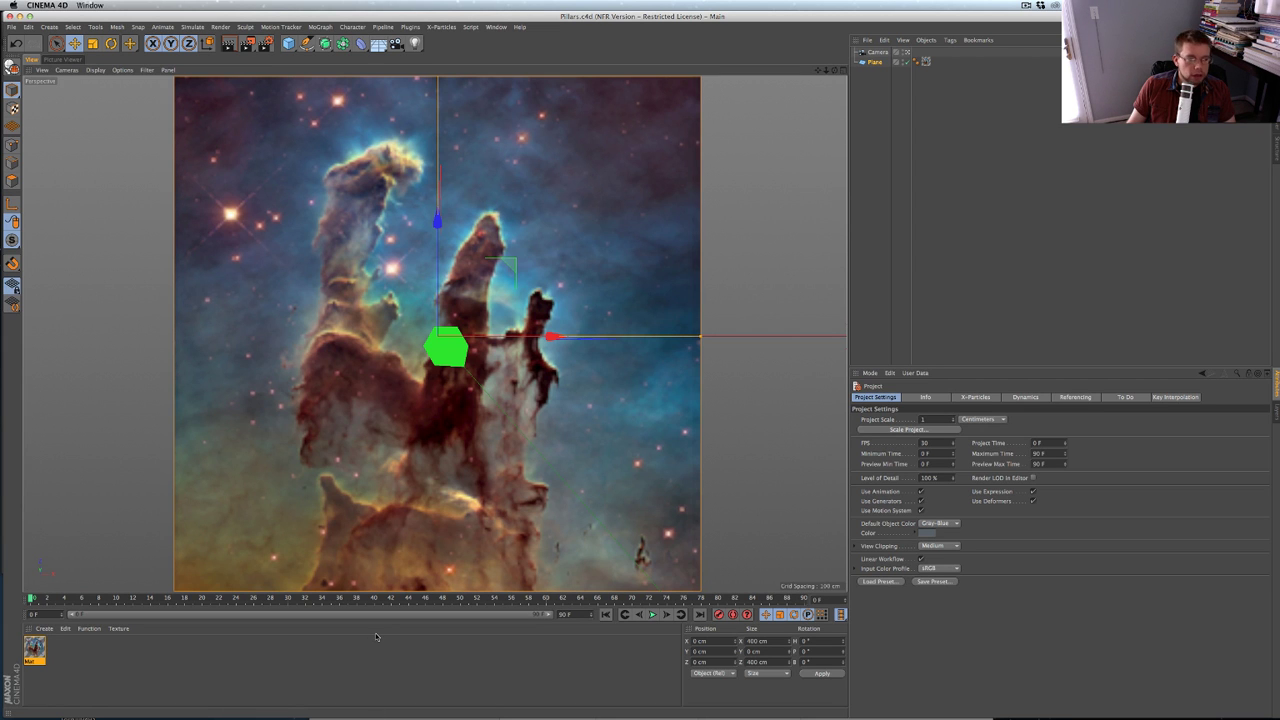
pyautogui.press('super+b')
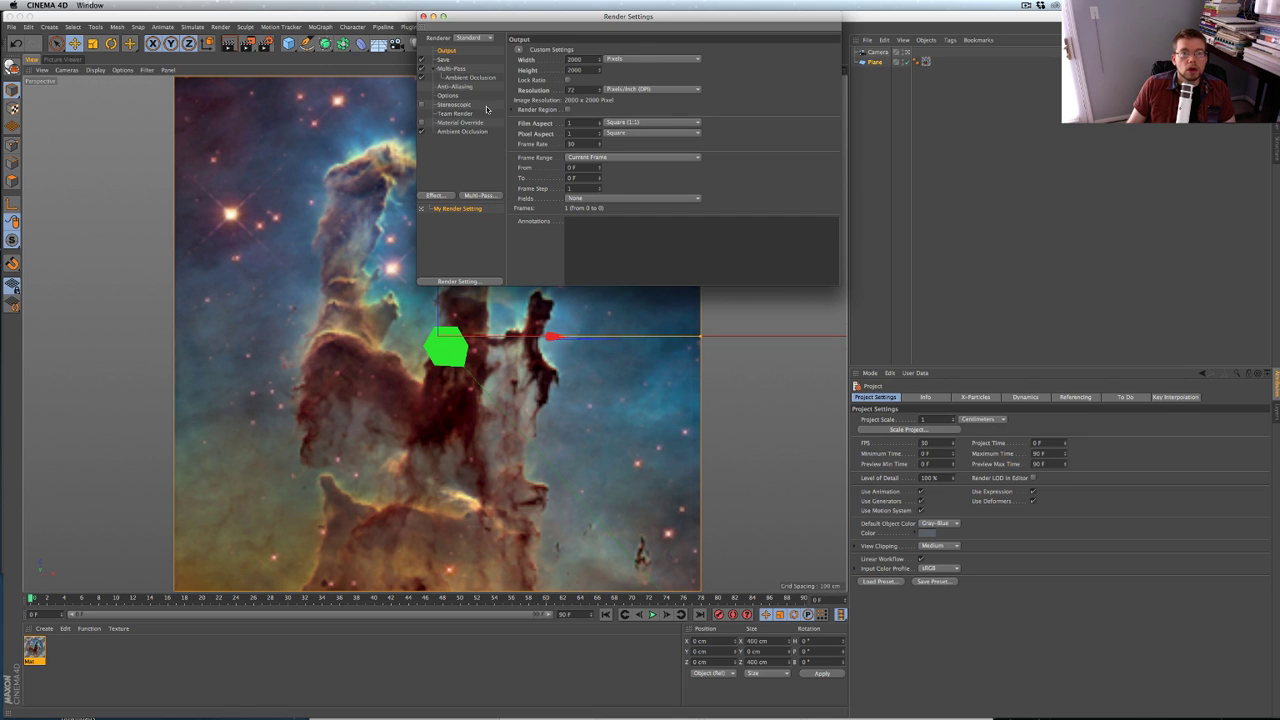
pyautogui.click(423, 16)
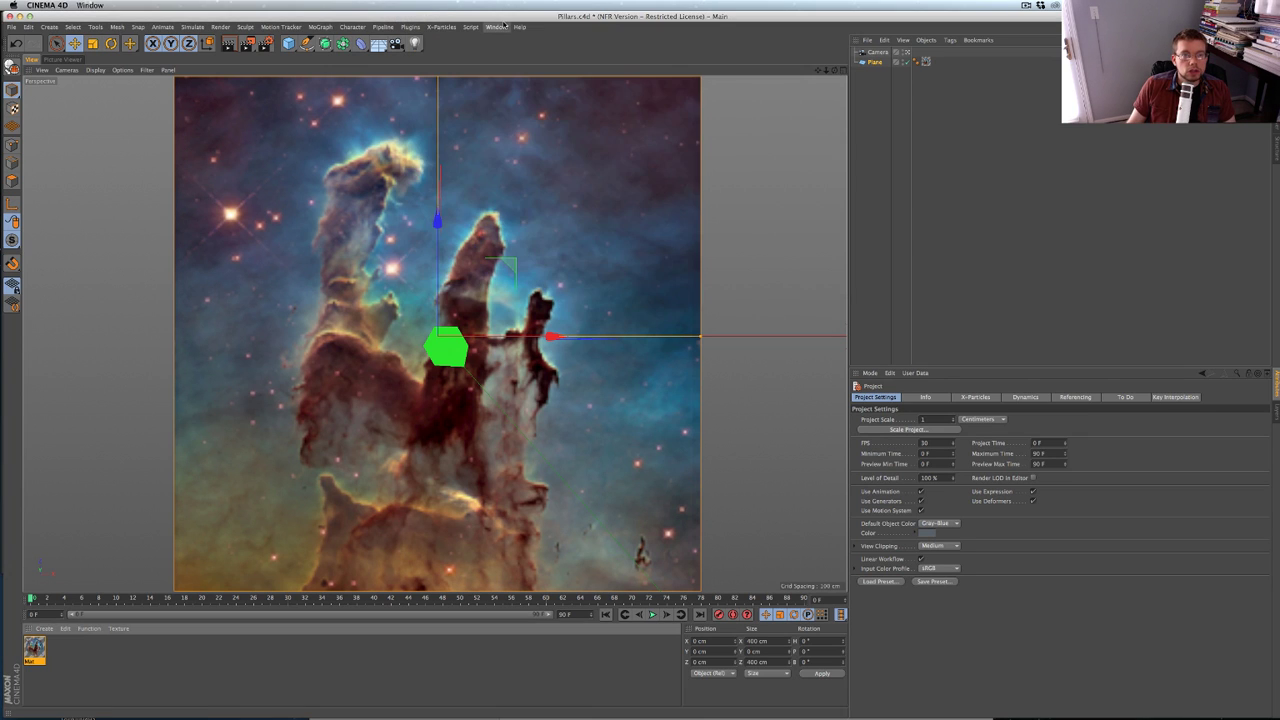
# Step: Render the displaced nebula plane in the perspective view and capture the rendered area to the clipboard as a screenshot
pyautogui.press('super+r')
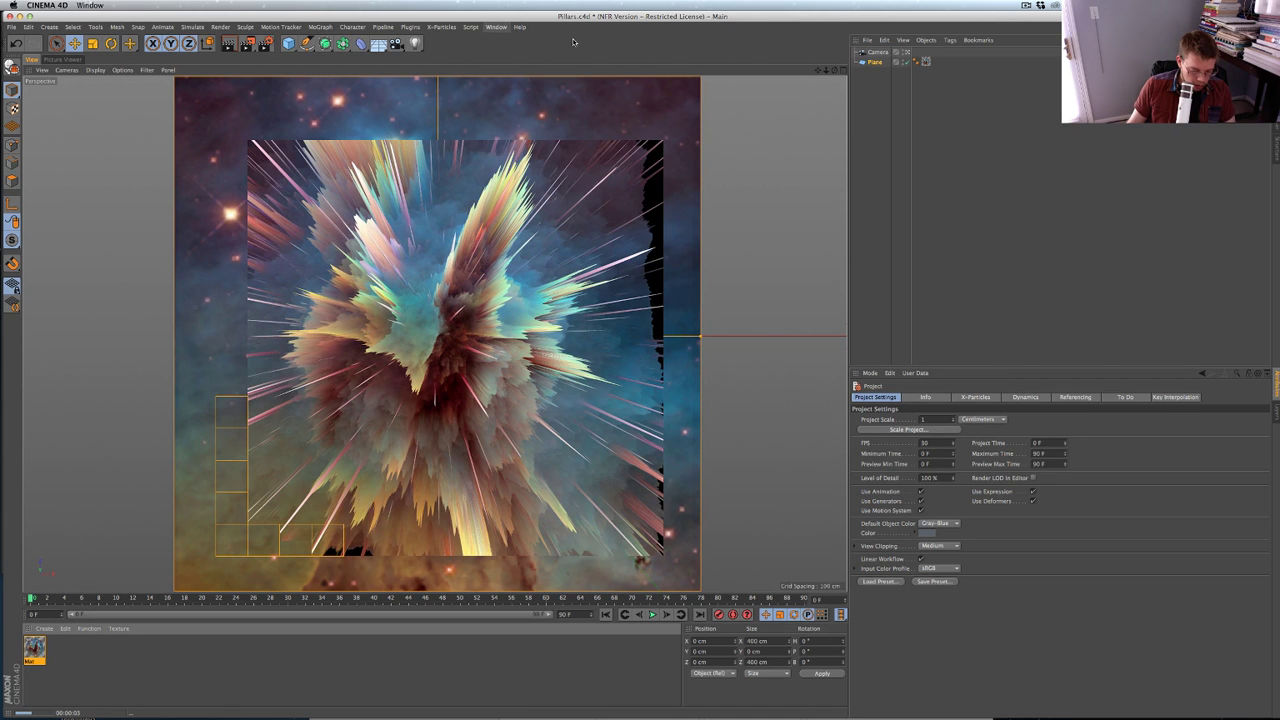
pyautogui.click(533, 103)
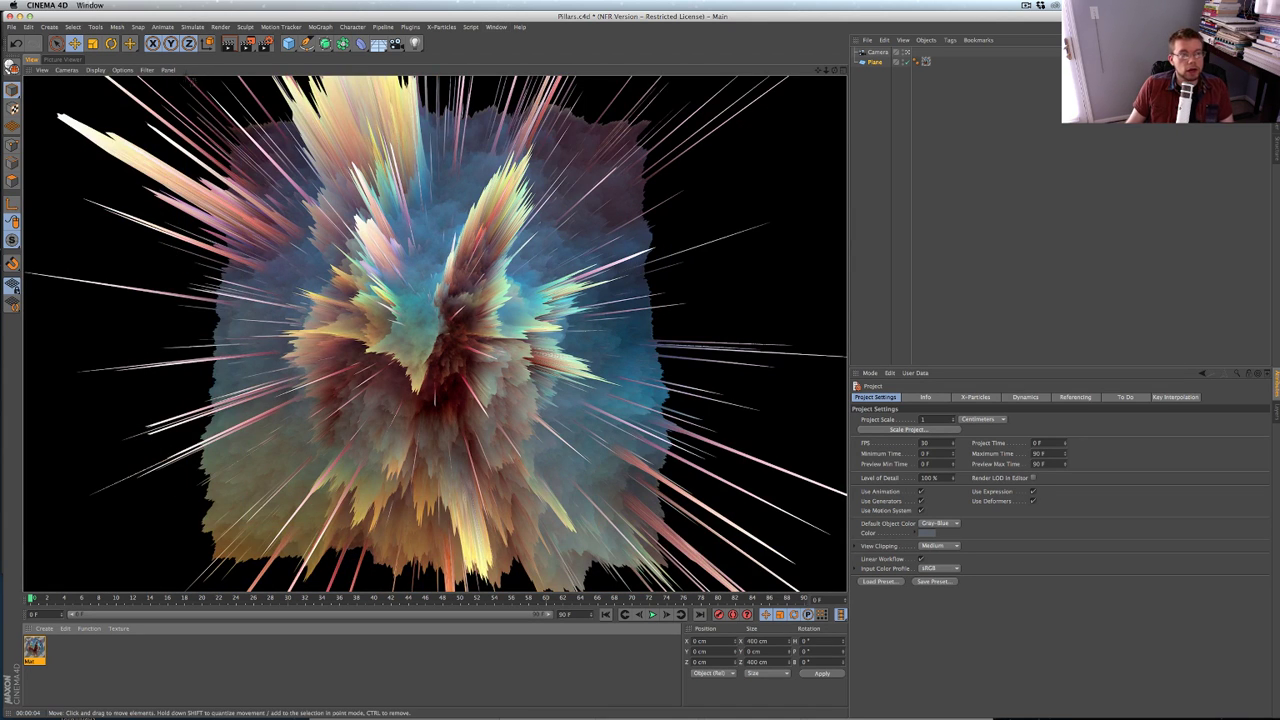
pyautogui.hotkey('ctrl', 'r')
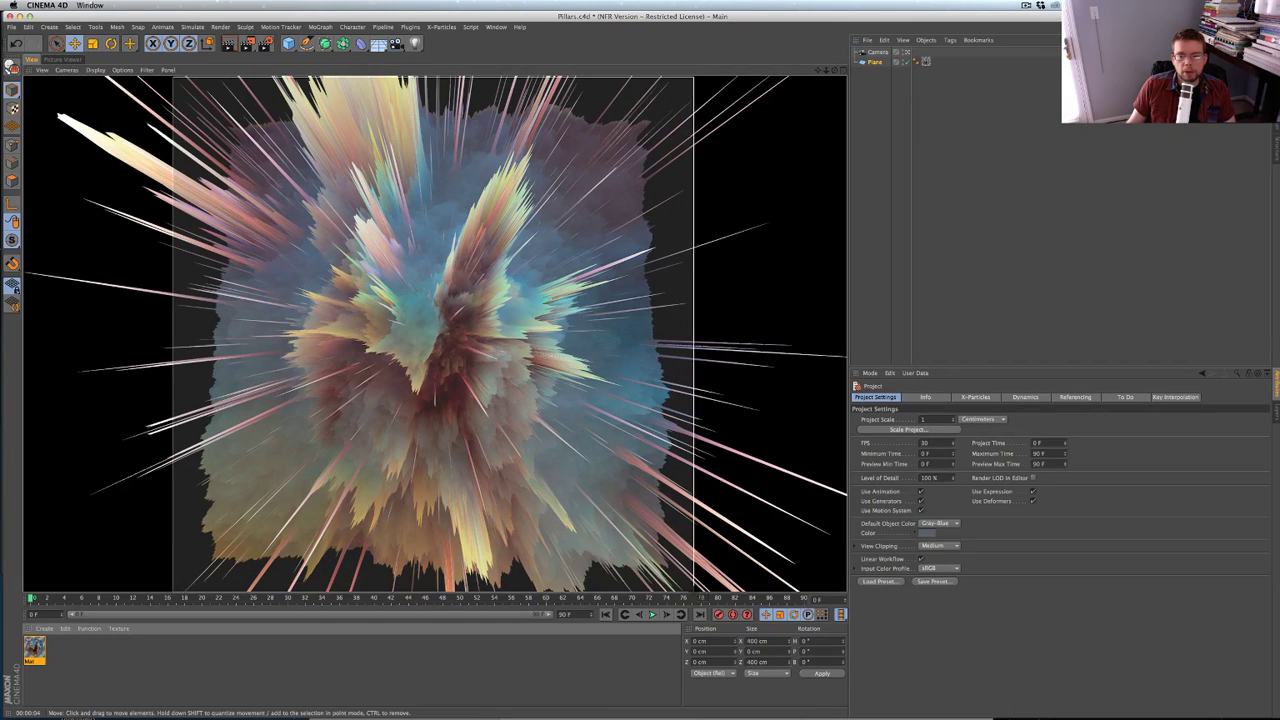
pyautogui.click(720, 587)
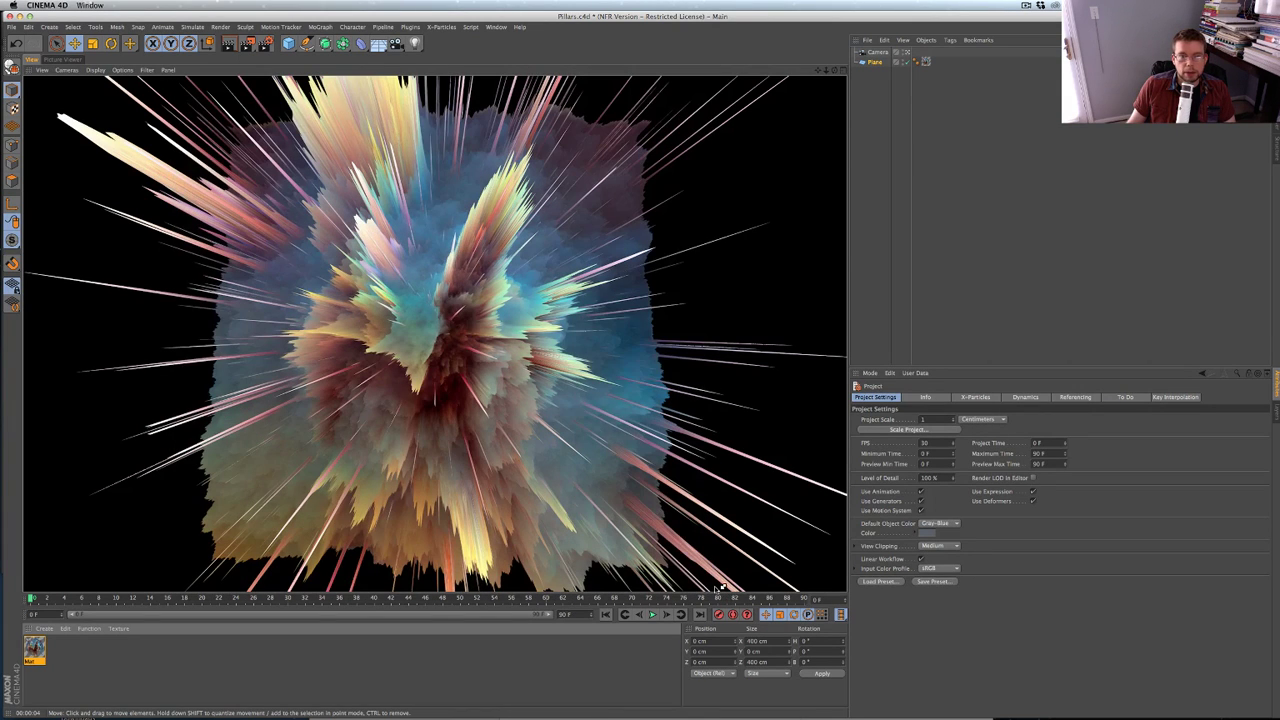
# Step: Switch to Photoshop and enlarge its window to fill the screen
pyautogui.press('super+Tab')
pyautogui.click(659, 359)
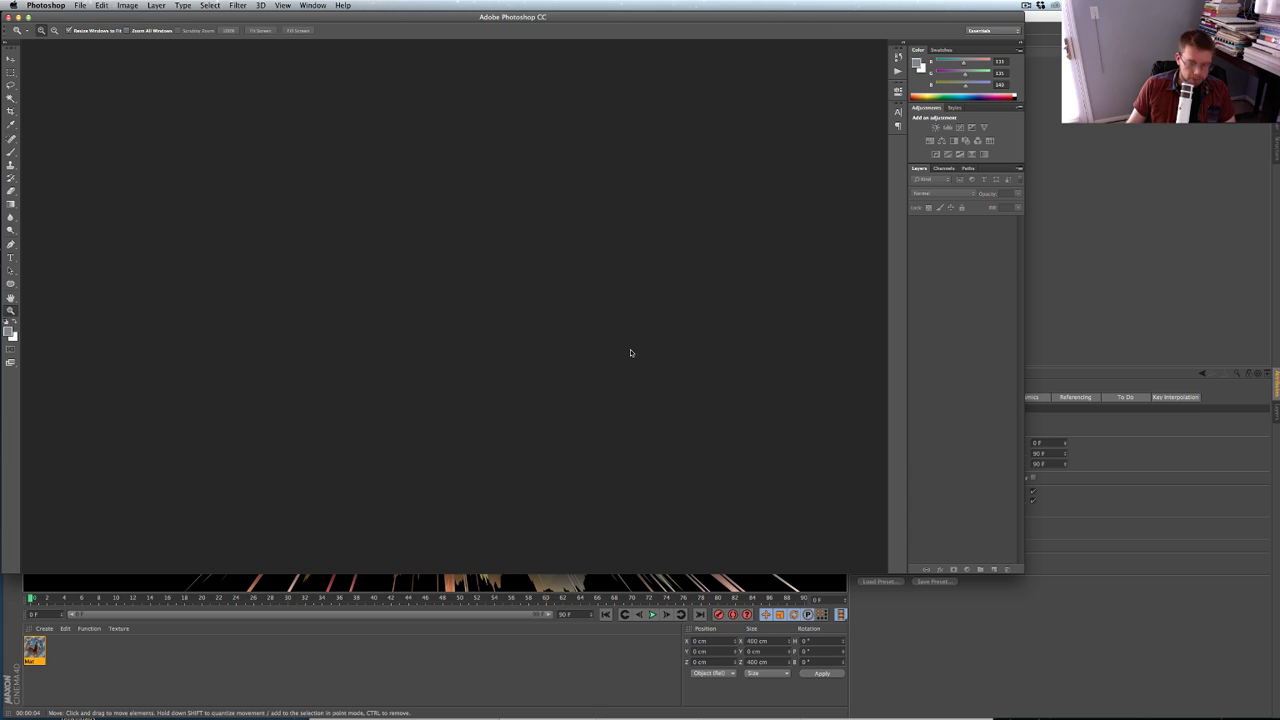
pyautogui.click(28, 17)
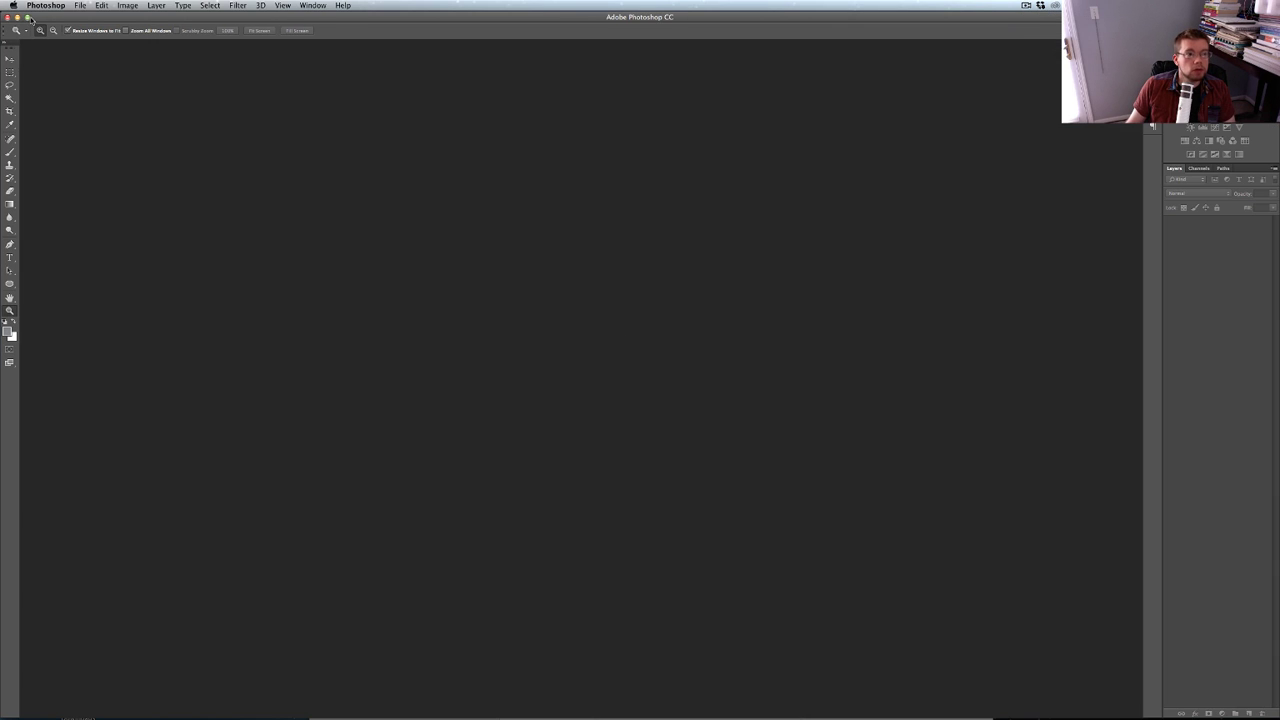
# Step: Create a new document 2000 pixels wide and 2000 pixels high
pyautogui.press('super+n')
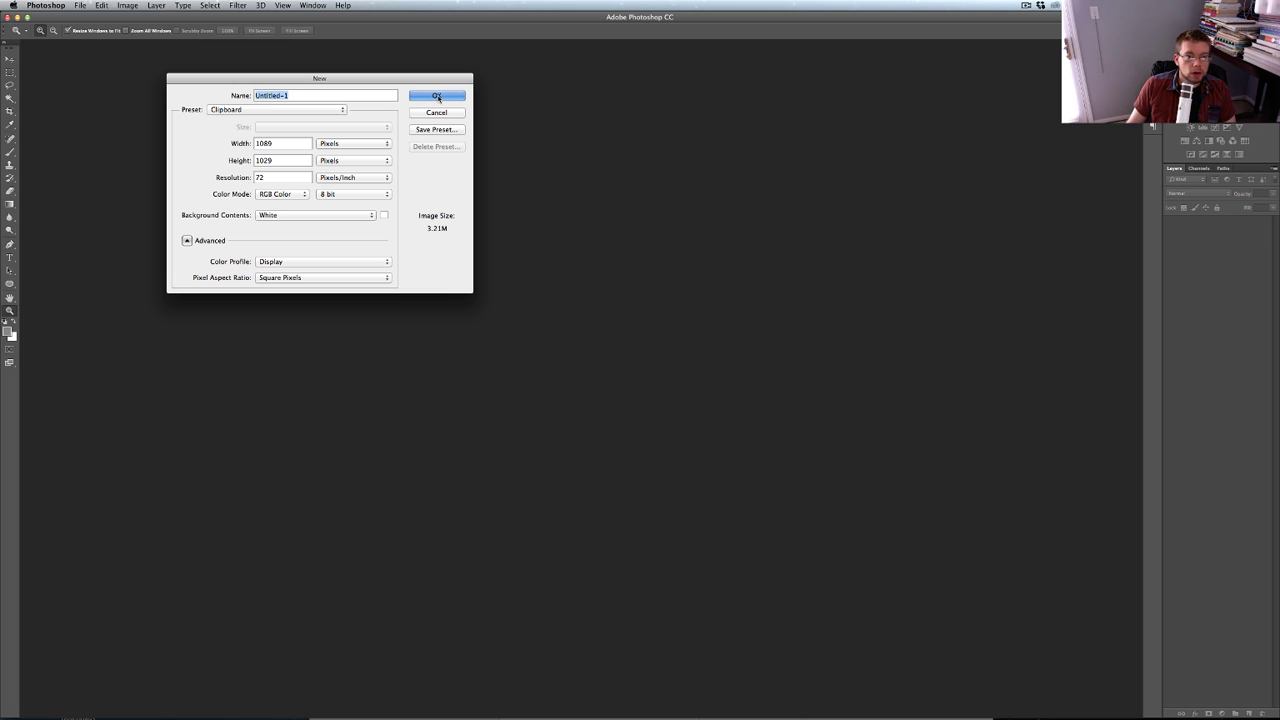
pyautogui.doubleClick(280, 142)
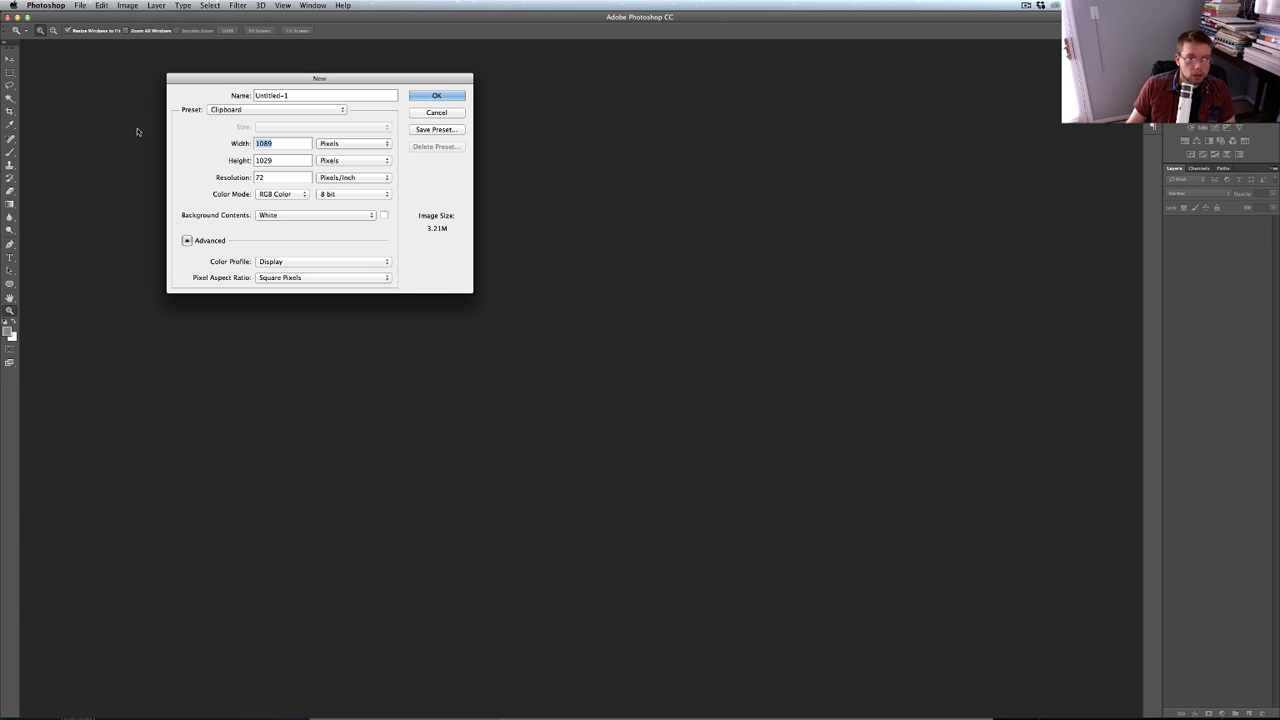
pyautogui.write('2000')
pyautogui.press('Tab')
pyautogui.write('20')
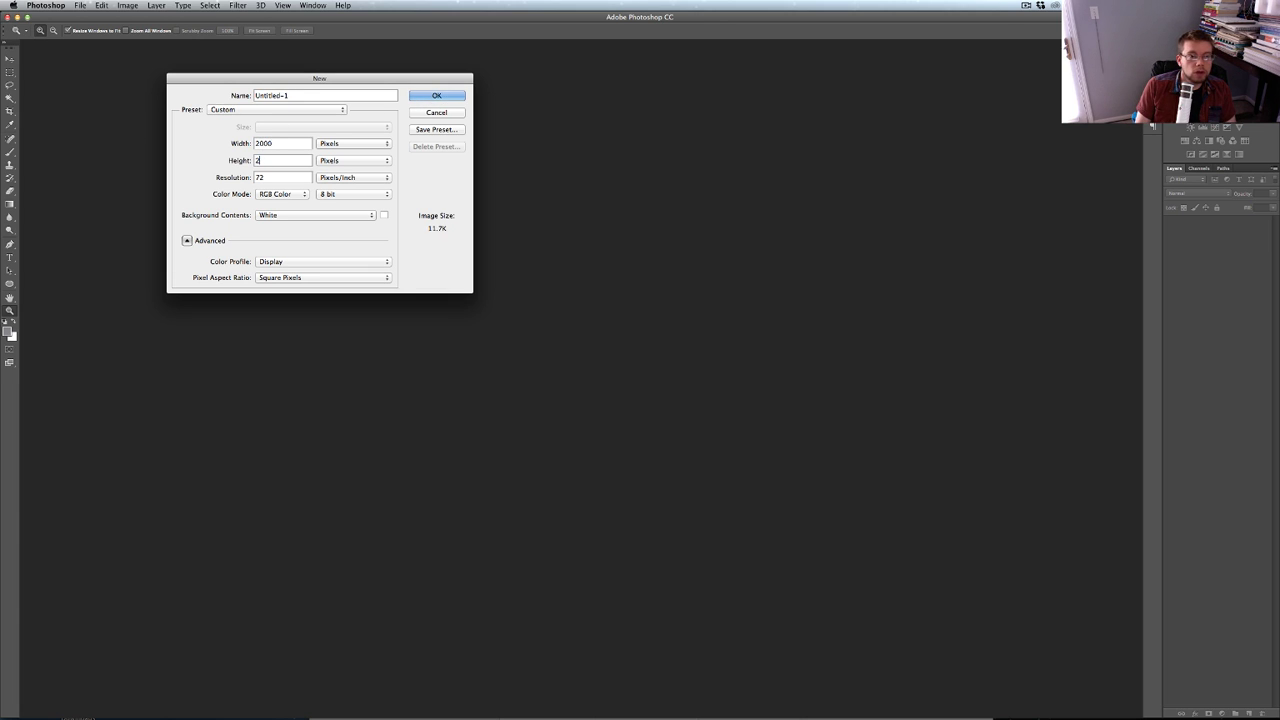
pyautogui.write('00')
pyautogui.press('Return')
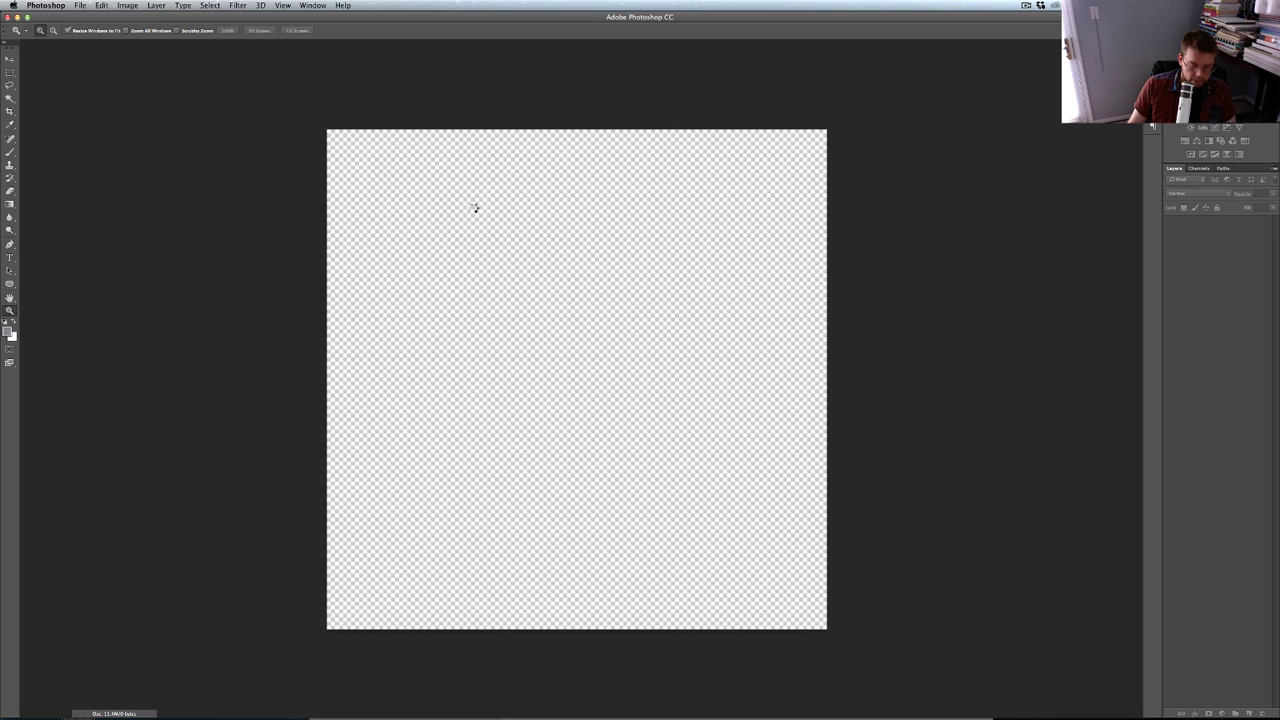
# Step: Paste the captured render, scale it to fill the whole canvas, and merge it into the background layer
pyautogui.press('super+v')
pyautogui.press('v')
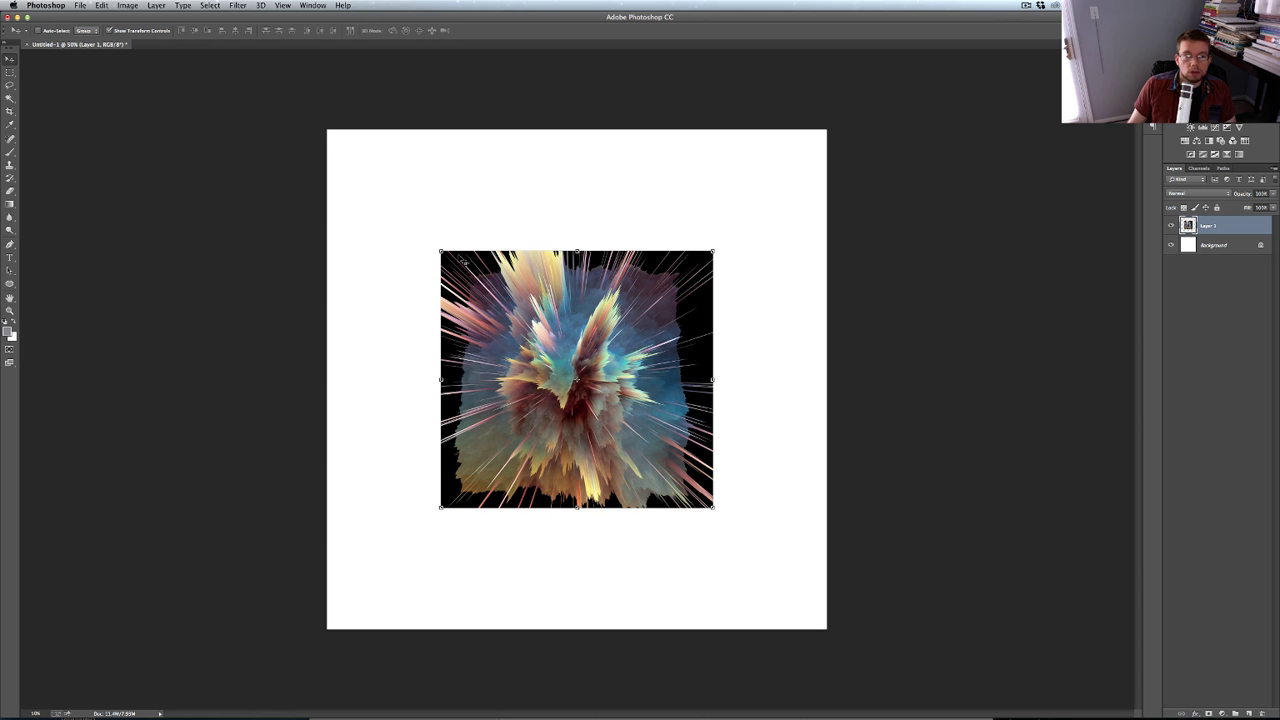
pyautogui.moveTo(441, 251); pyautogui.dragTo(327, 130)
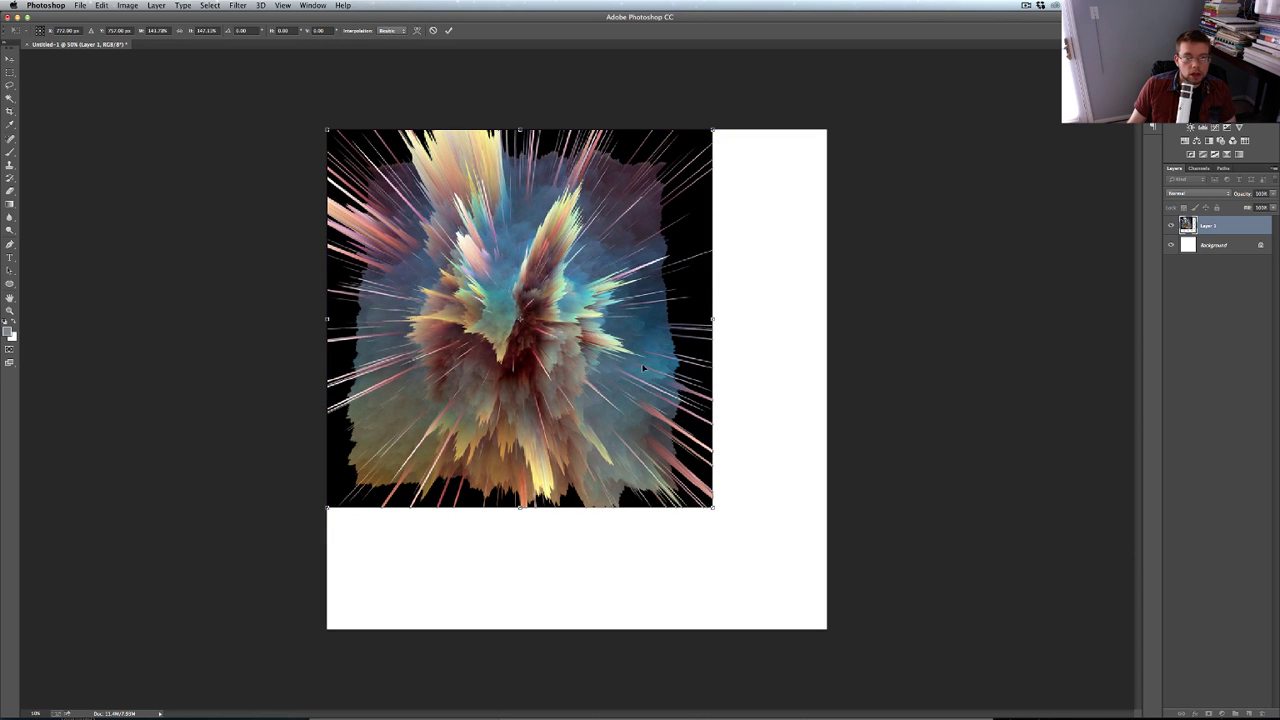
pyautogui.moveTo(709, 511); pyautogui.dragTo(827, 629)
pyautogui.press('Return')
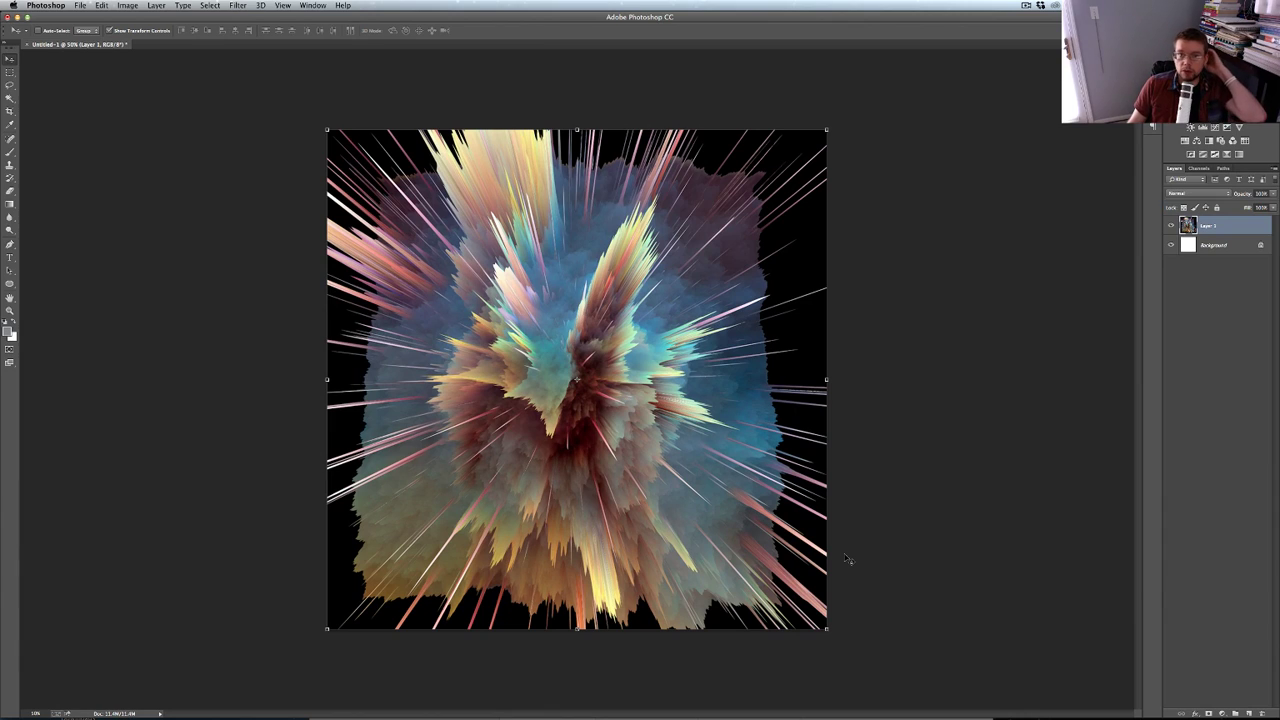
pyautogui.press('super+e')
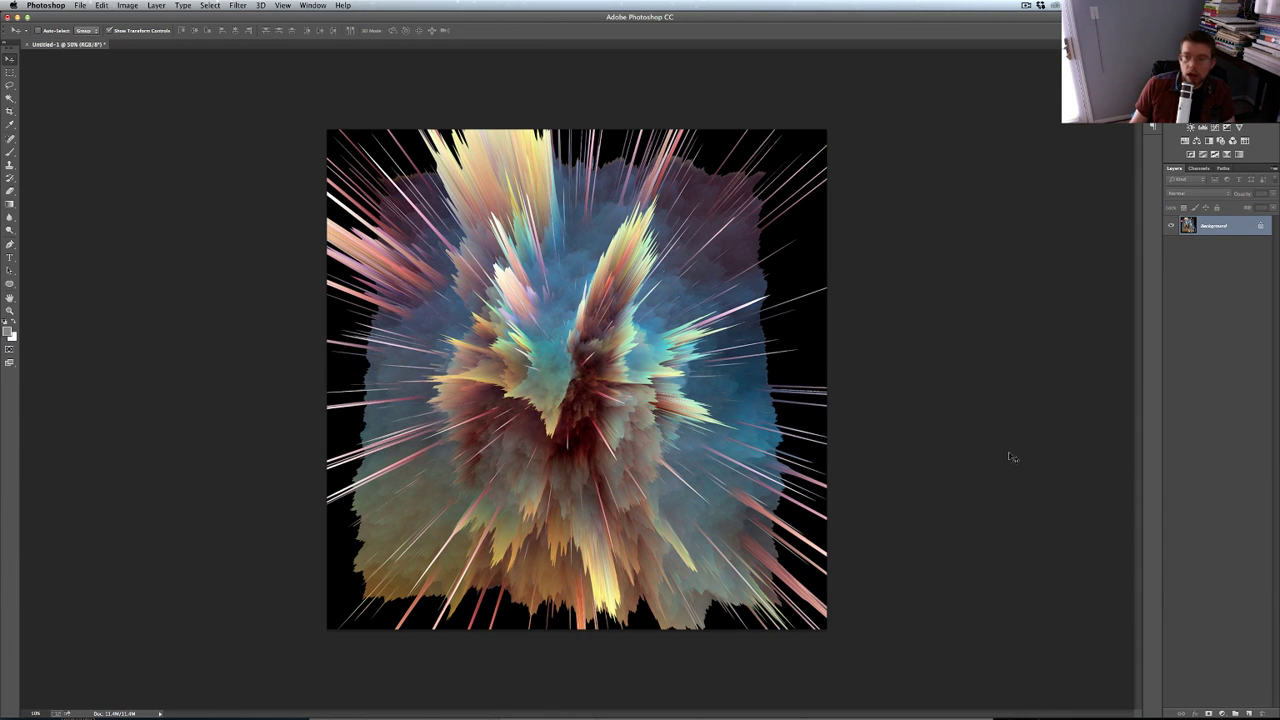
# Step: Duplicate the background render onto a new layer and enlarge the copy proportionally about its centre until no black border shows
pyautogui.press('super+j')
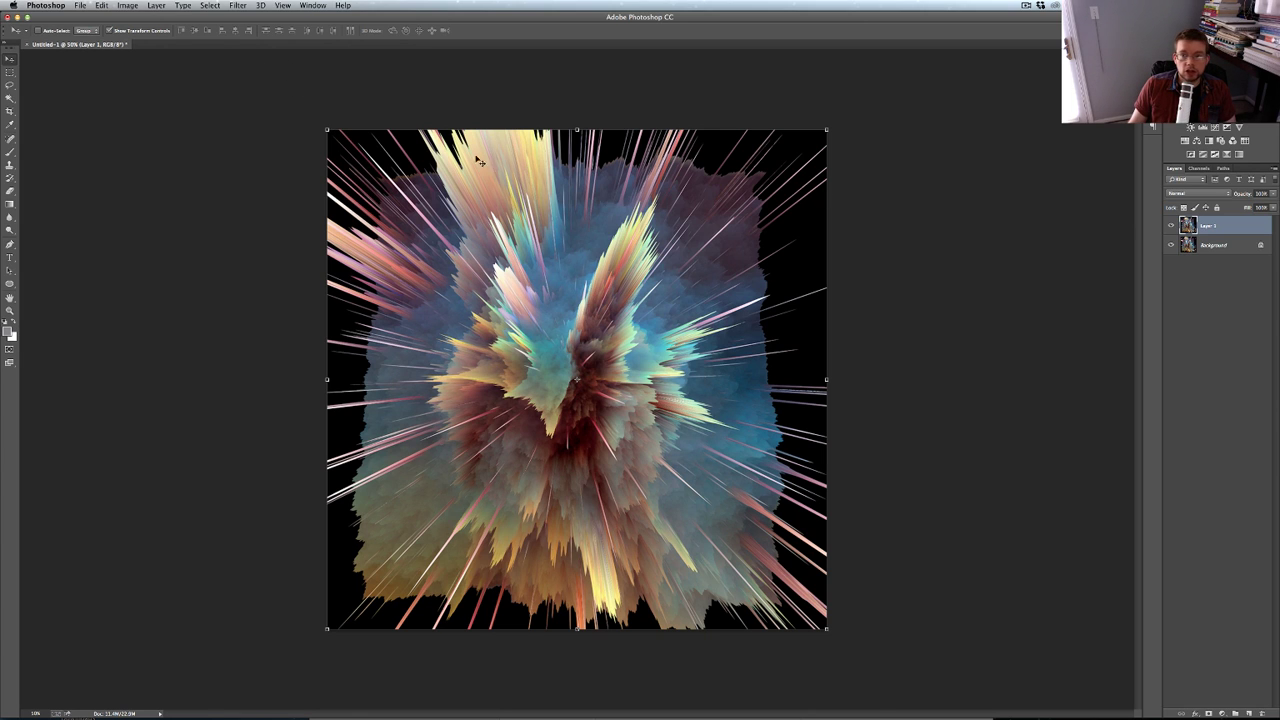
pyautogui.keyDown('alt'); pyautogui.keyDown('shift'); pyautogui.moveTo(327, 128); pyautogui.dragTo(192, 70); pyautogui.keyUp('shift'); pyautogui.keyUp('alt')
pyautogui.press('Return')
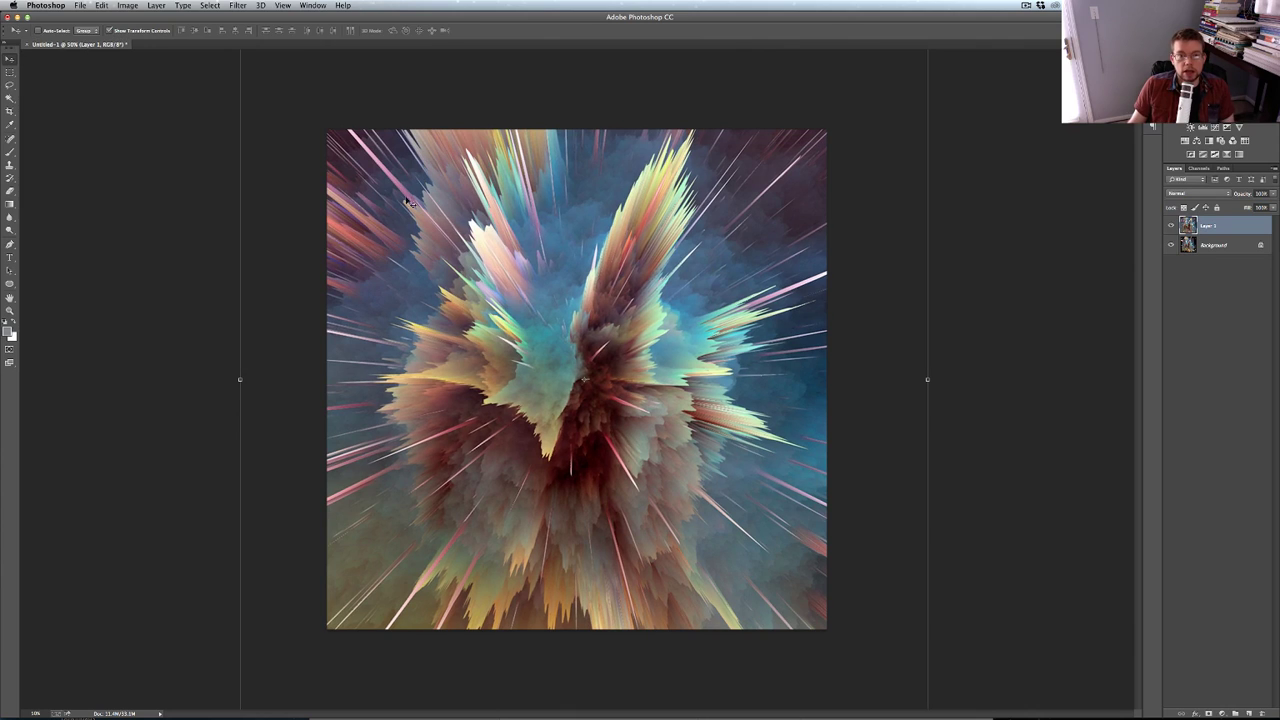
# Step: Add a Vibrance adjustment layer above the enlarged copy, try the maximum vibrance, and settle on a slight increase
pyautogui.click(1220, 712)
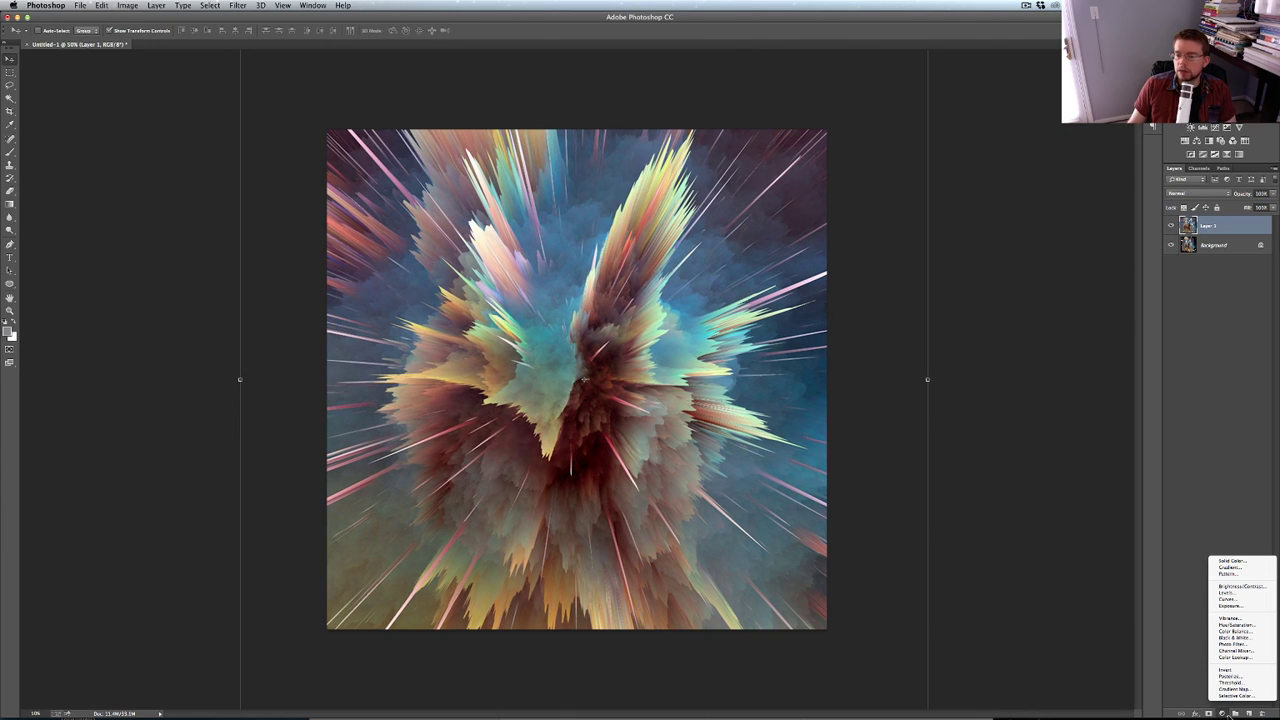
pyautogui.click(1240, 620)
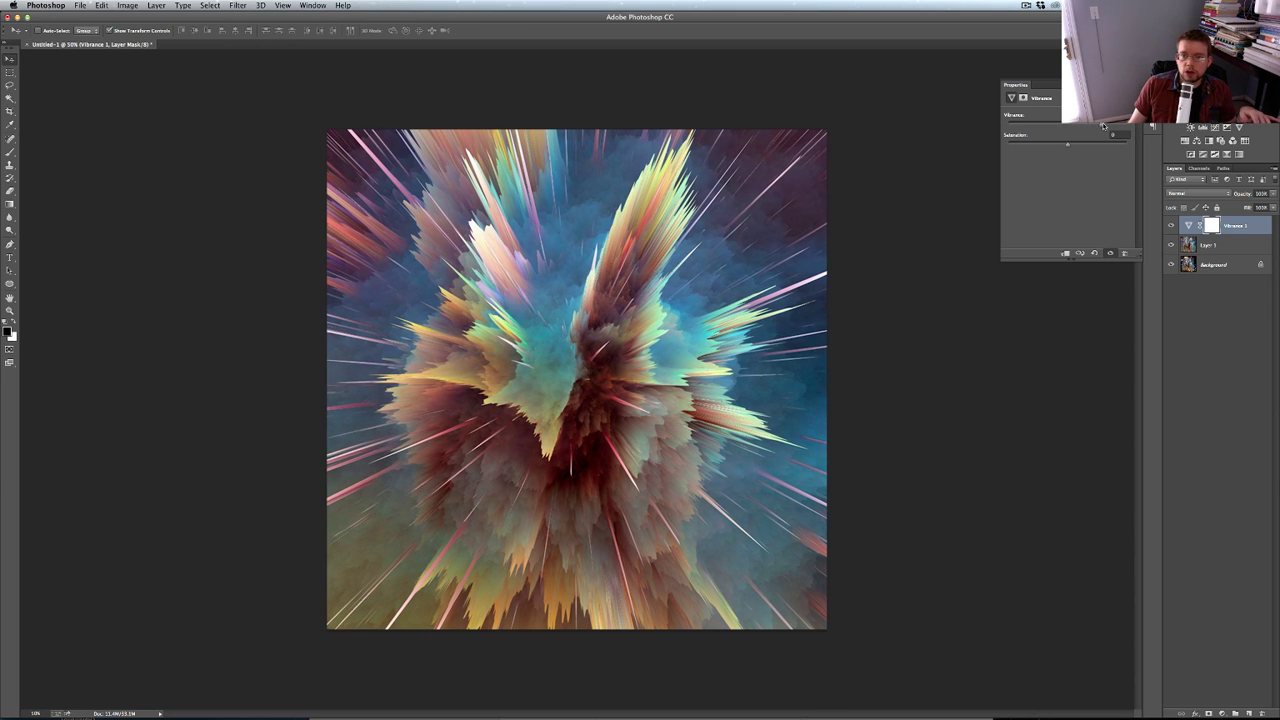
pyautogui.moveTo(1098, 124); pyautogui.dragTo(1127, 124)
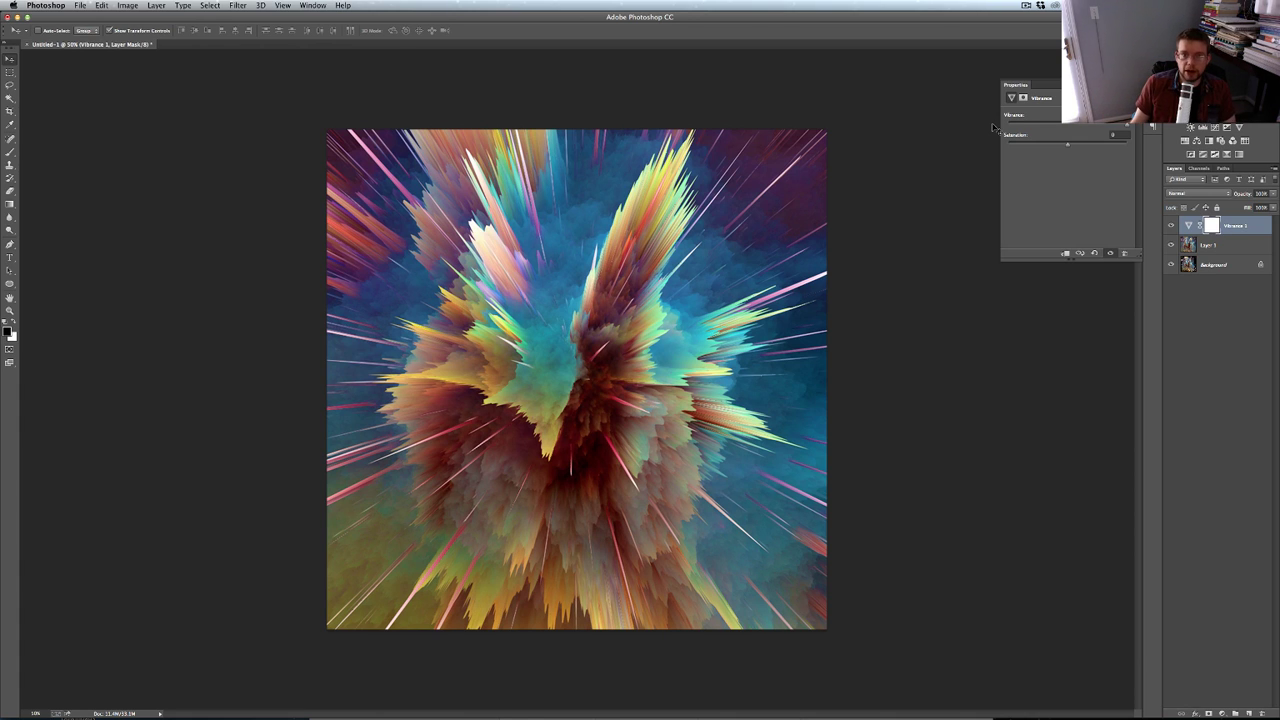
pyautogui.moveTo(1126, 124); pyautogui.dragTo(1082, 127)
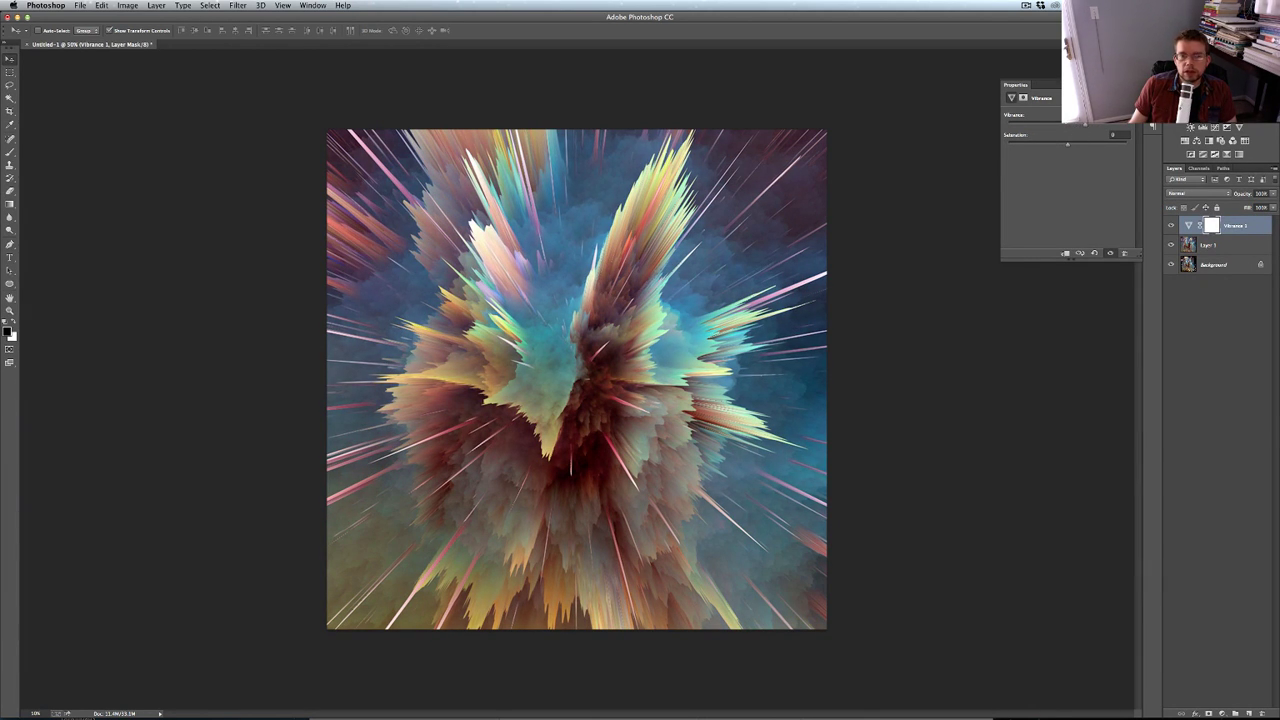
pyautogui.click(1134, 85)
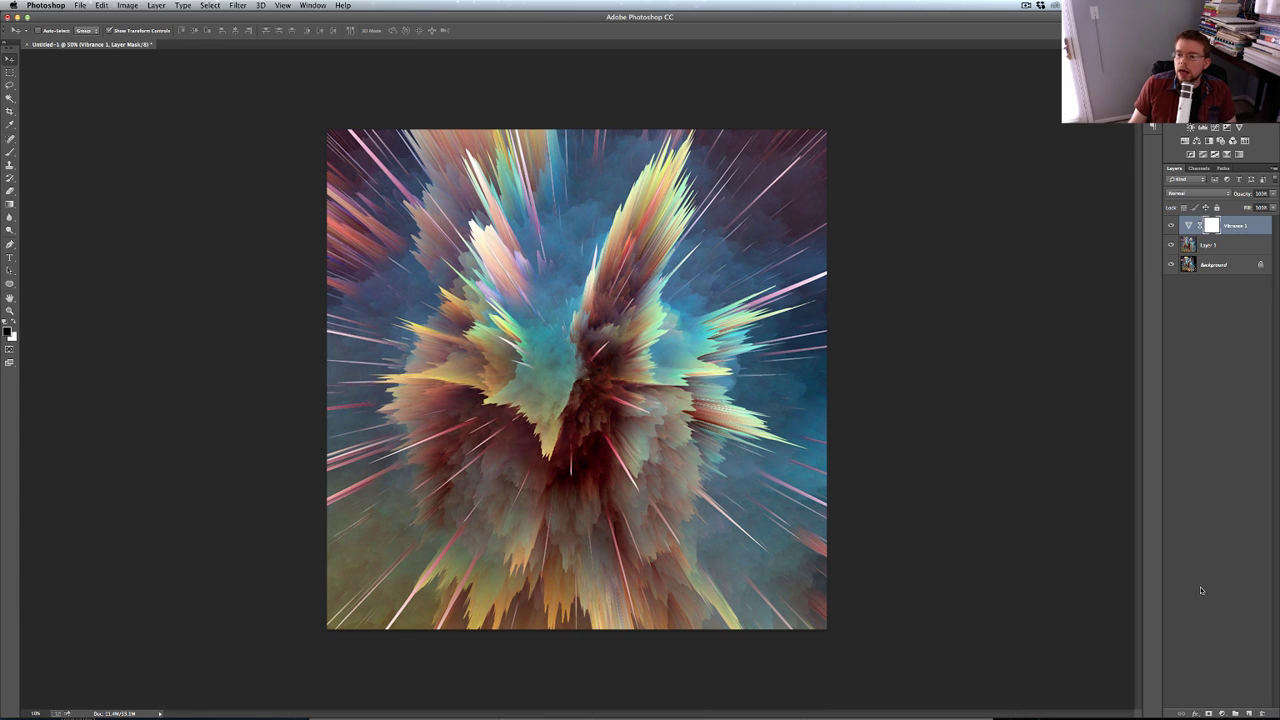
# Step: Add a Curves adjustment layer and shape the RGB curve with two points, darkening the shadows slightly while holding the highlights near the diagonal
pyautogui.click(1221, 713)
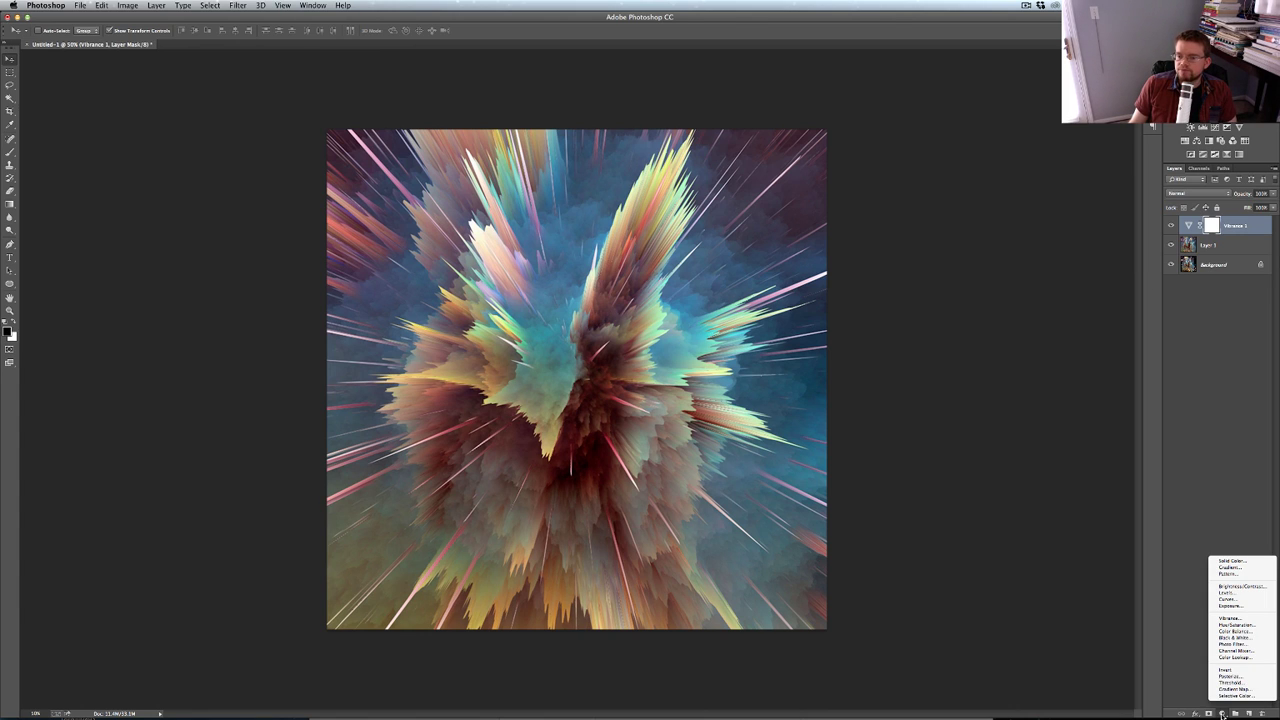
pyautogui.click(1223, 597)
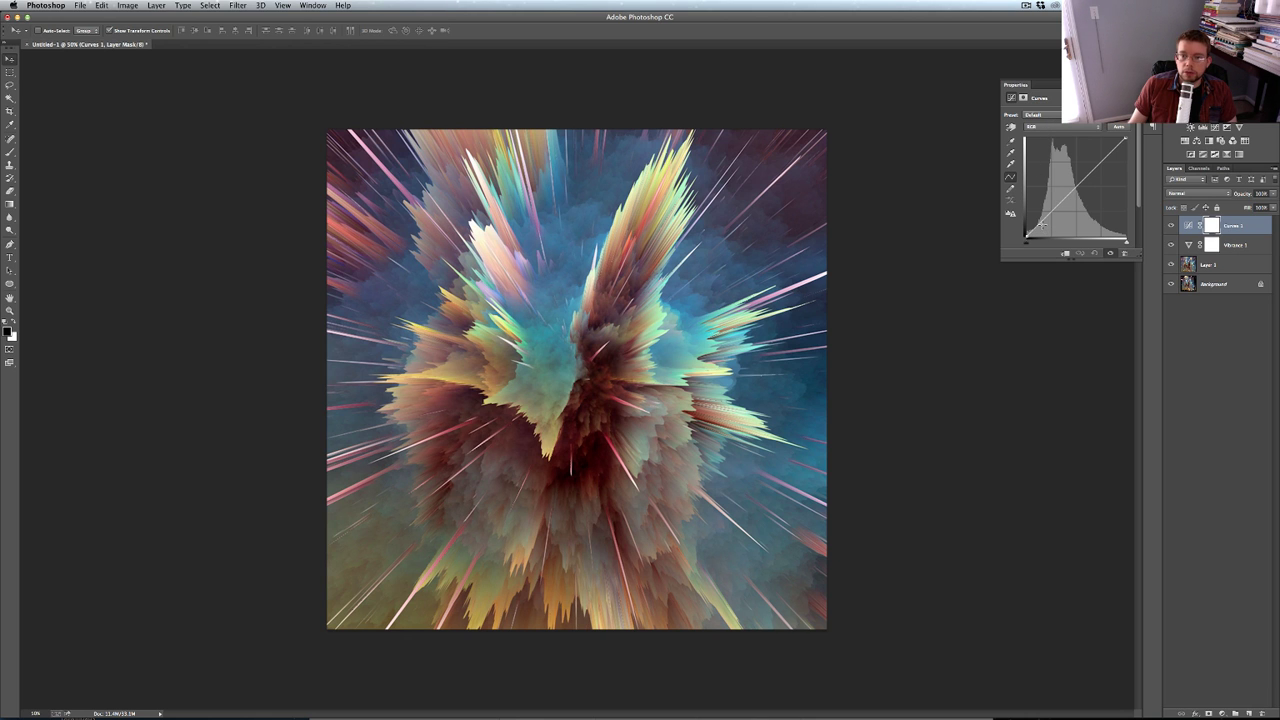
pyautogui.moveTo(1041, 226); pyautogui.dragTo(1040, 227)
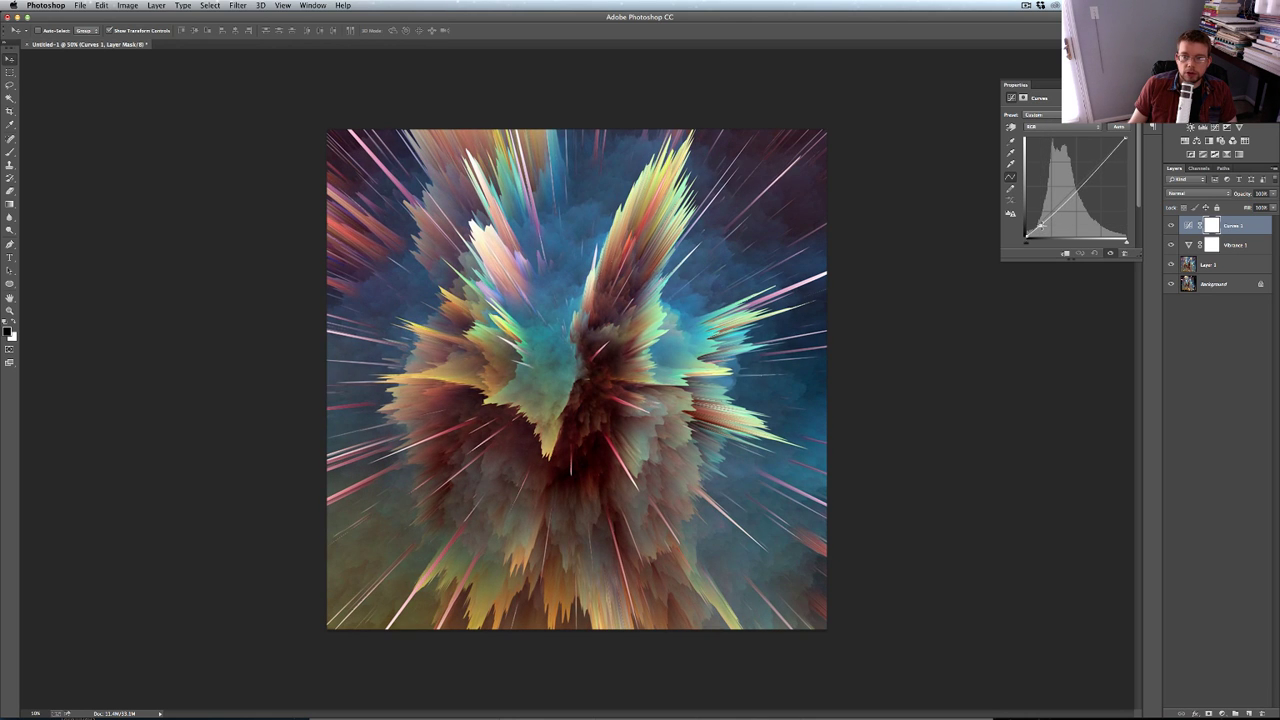
pyautogui.moveTo(1087, 179)
pyautogui.mouseDown()
pyautogui.moveTo(1085, 167)
pyautogui.moveTo(1101, 171)
pyautogui.moveTo(1085, 204)
pyautogui.moveTo(1104, 171)
pyautogui.mouseUp()
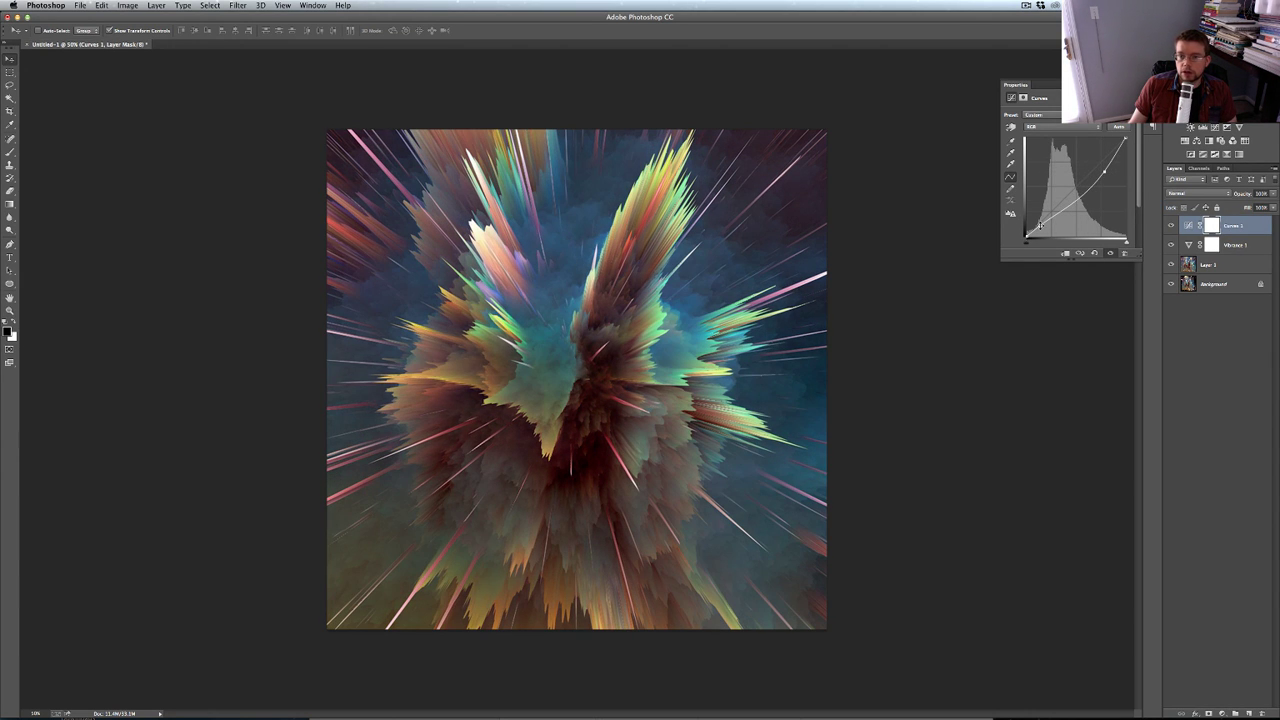
pyautogui.moveTo(1040, 225); pyautogui.dragTo(1047, 221)
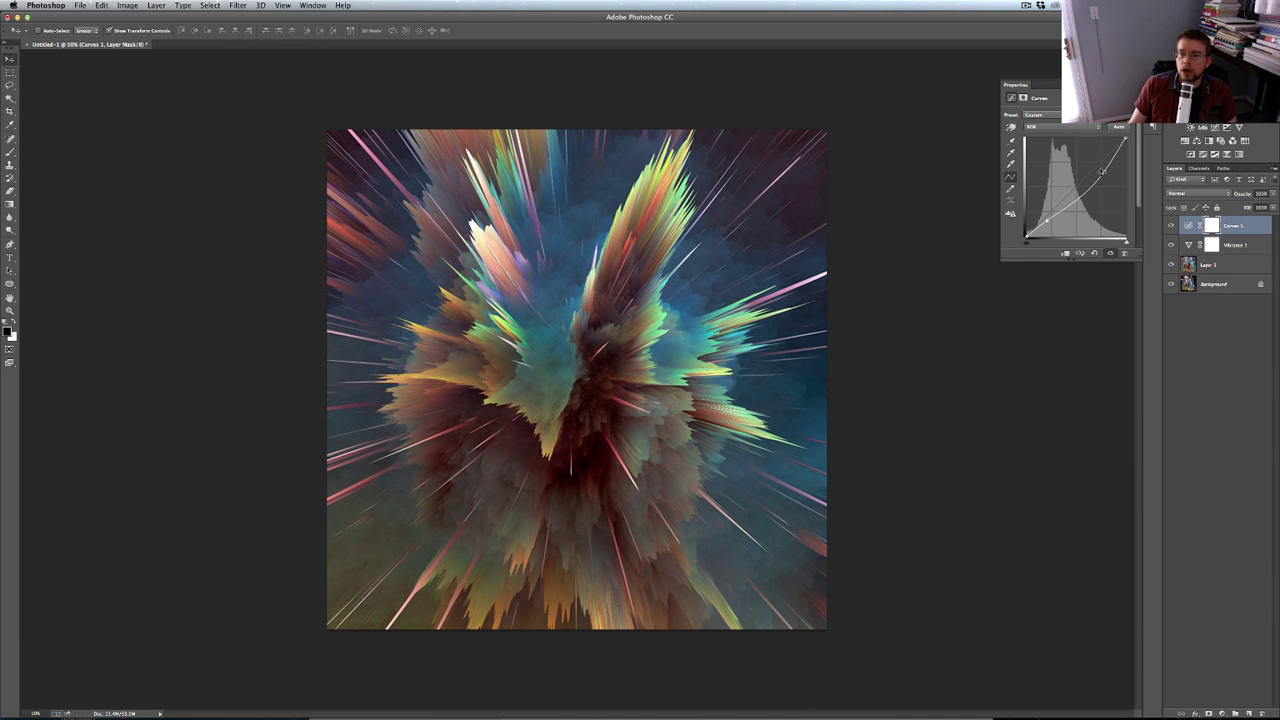
pyautogui.moveTo(1104, 171); pyautogui.dragTo(1104, 161)
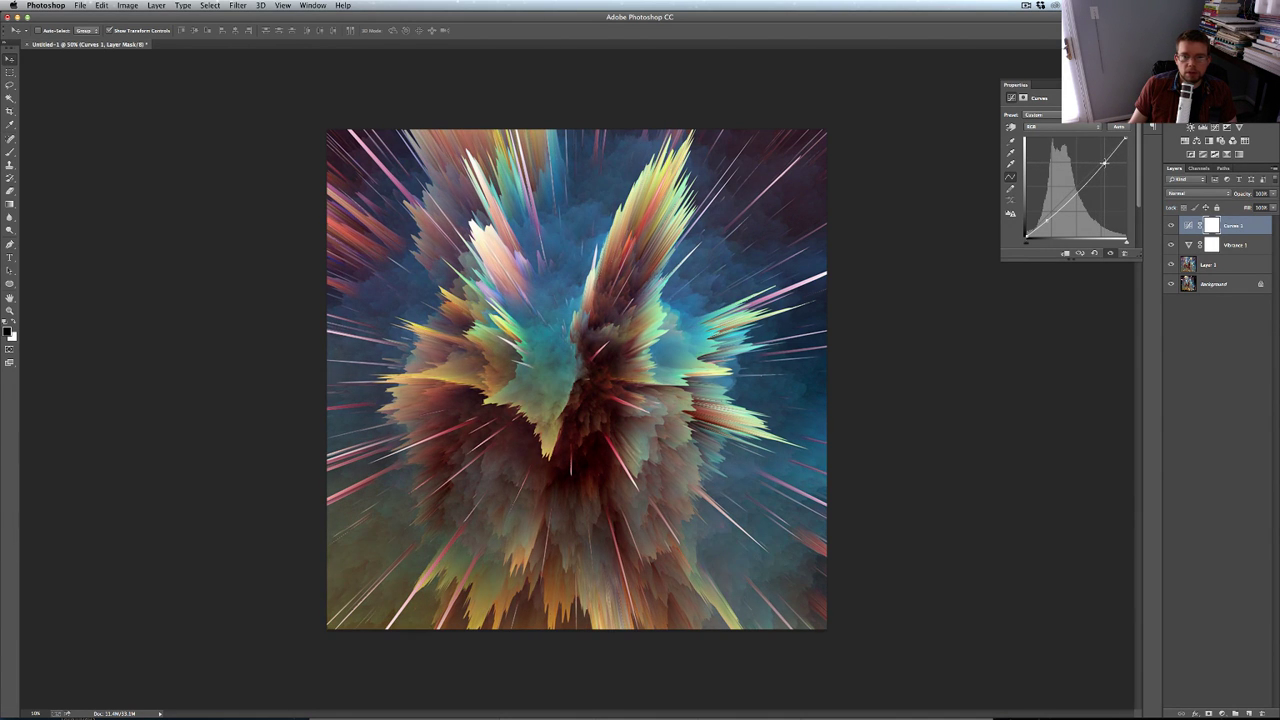